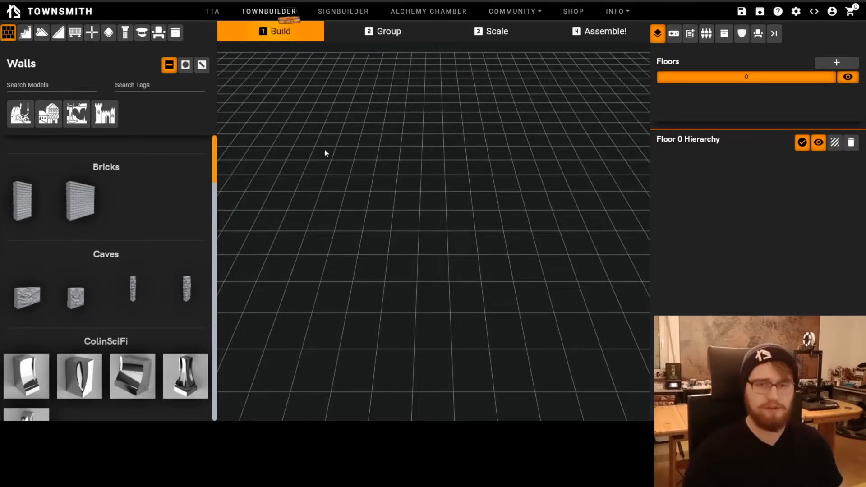
Open the Community Library from the site's community section
{"action": "left_click", "coordinate": [539, 12]}
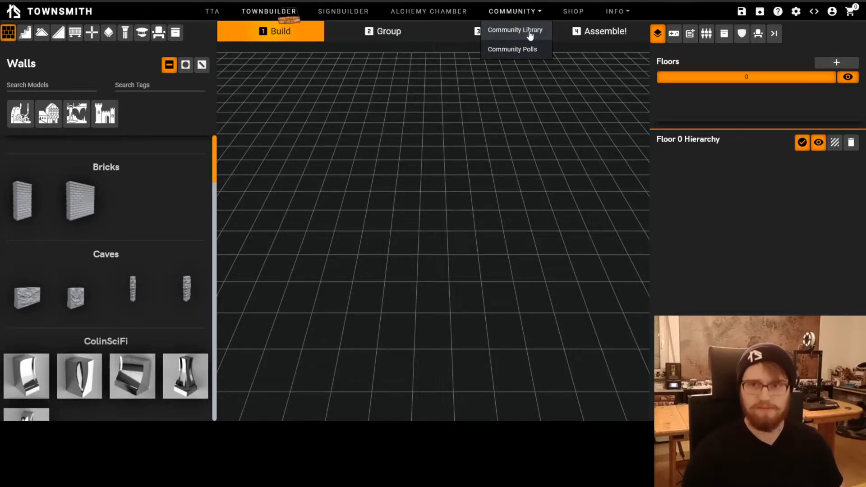
{"action": "left_click", "coordinate": [530, 34]}
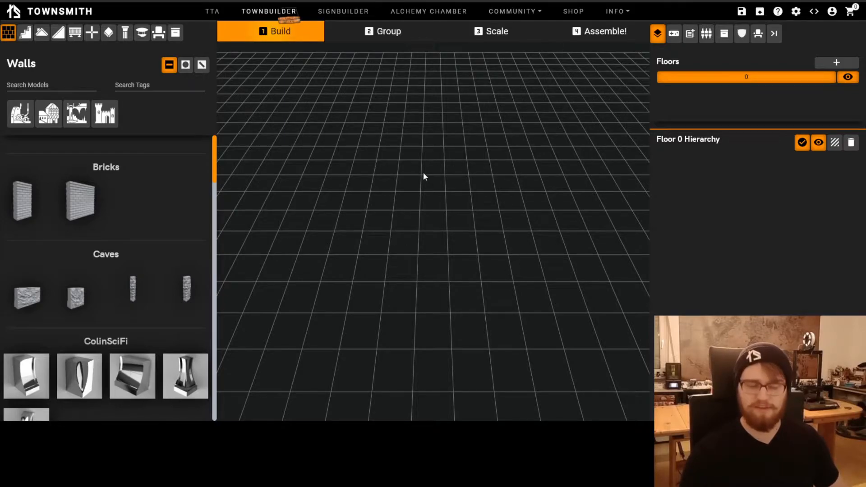
Add the wide brick wall from the Bricks set to floor 0 and deselect it
{"action": "left_click", "coordinate": [79, 201]}
{"action": "left_click_drag", "start_coordinate": [426, 311], "coordinate": [513, 300]}
{"action": "scroll", "coordinate": [443, 345], "scroll_direction": "up", "scroll_amount": 4}
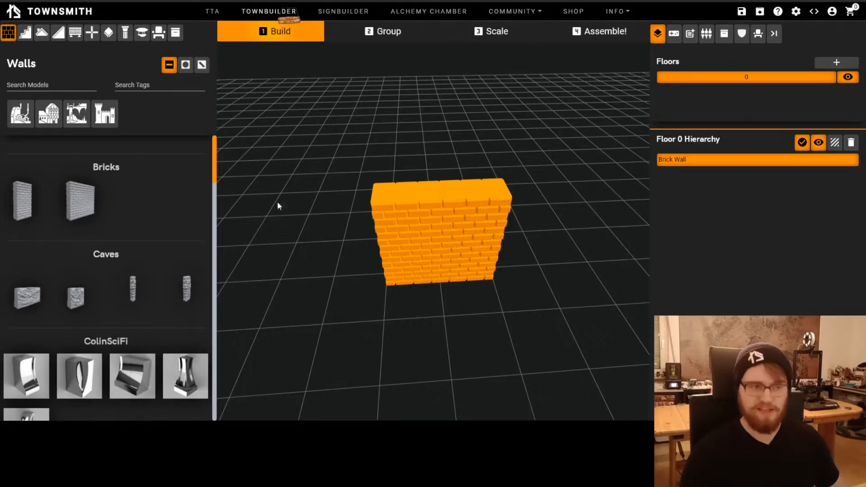
{"action": "scroll", "coordinate": [434, 245], "scroll_direction": "up", "scroll_amount": 2}
{"action": "left_click", "coordinate": [402, 330]}
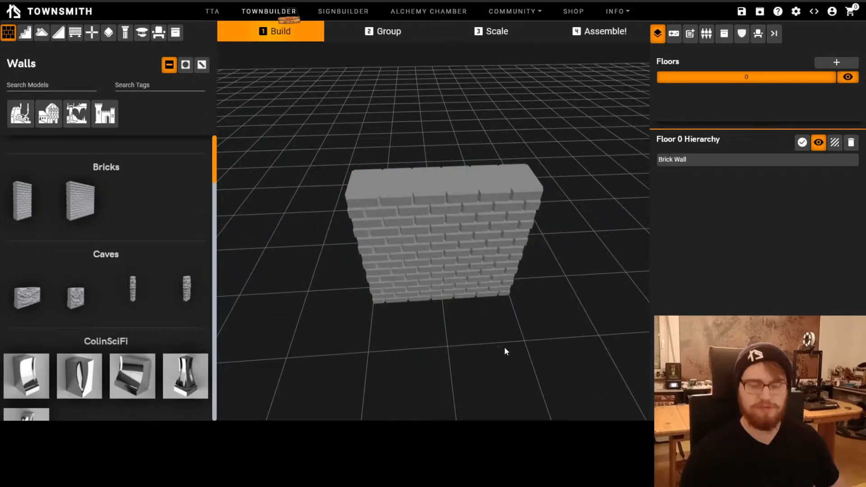
Select and deselect the brick wall both in the scene and through the Floor 0 Hierarchy, ending with it selected in the scene
{"action": "left_click", "coordinate": [426, 237]}
{"action": "left_click", "coordinate": [456, 314]}
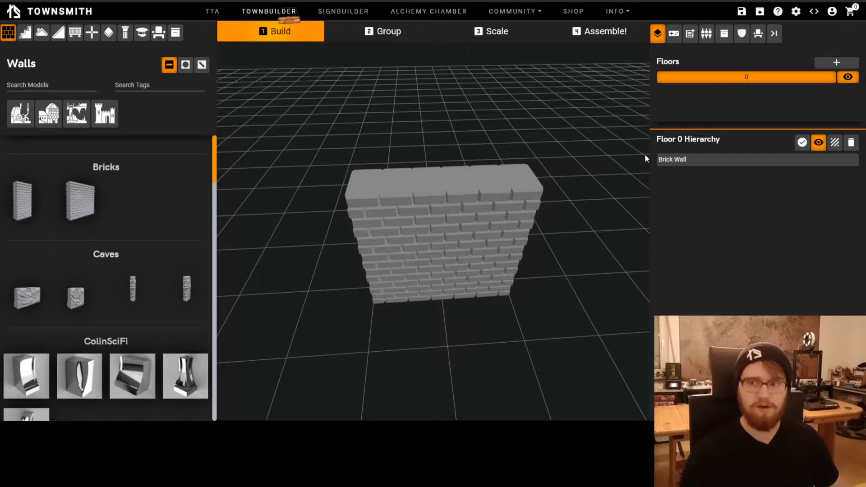
{"action": "left_click", "coordinate": [684, 163]}
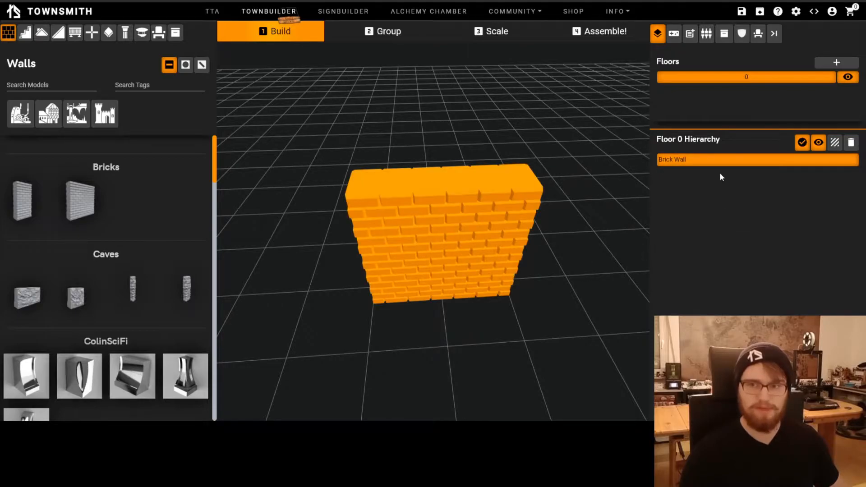
{"action": "left_click", "coordinate": [588, 150]}
{"action": "left_click", "coordinate": [420, 245]}
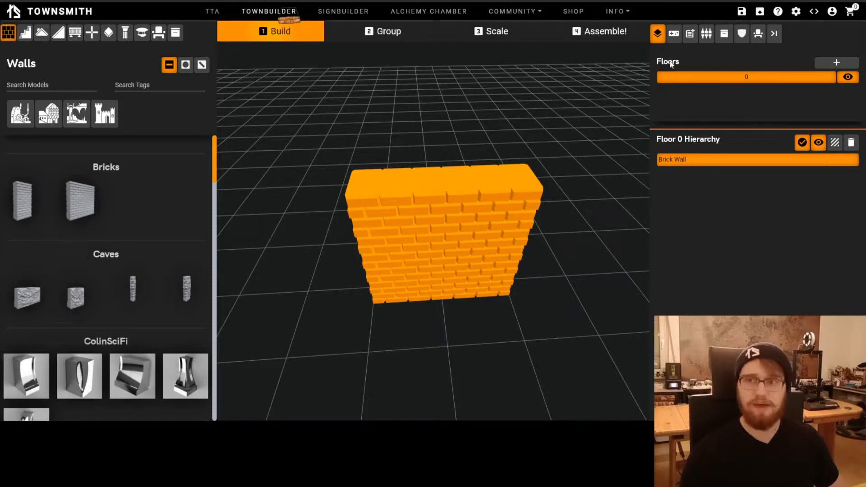
Set all connector positions of the brick wall to Peg, apply this to all, and check the pegs along its top
{"action": "left_click", "coordinate": [708, 35]}
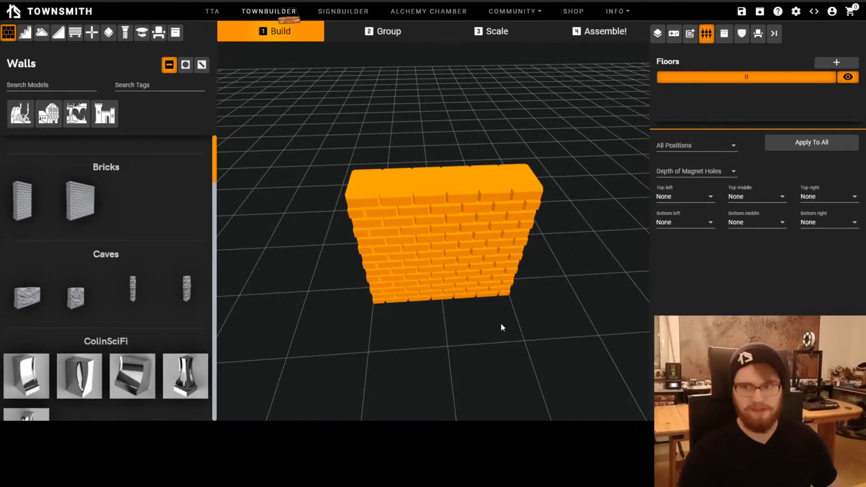
{"action": "scroll", "coordinate": [500, 323], "scroll_direction": "up", "scroll_amount": 2}
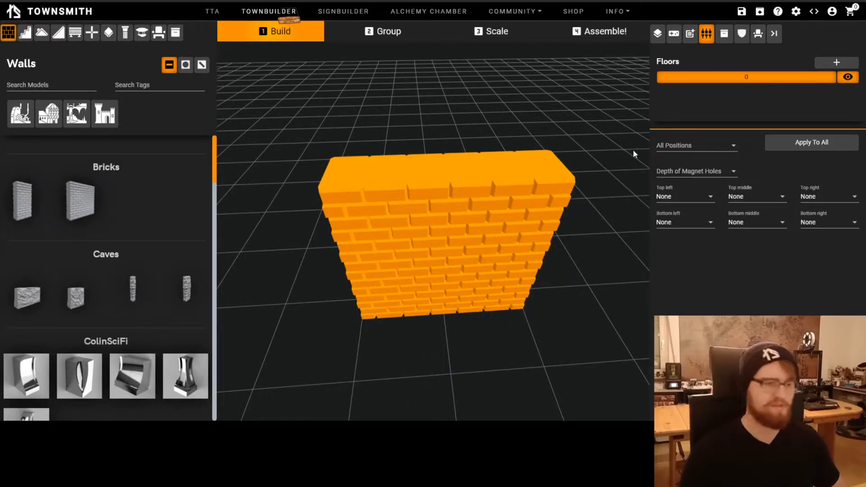
{"action": "left_click", "coordinate": [693, 149]}
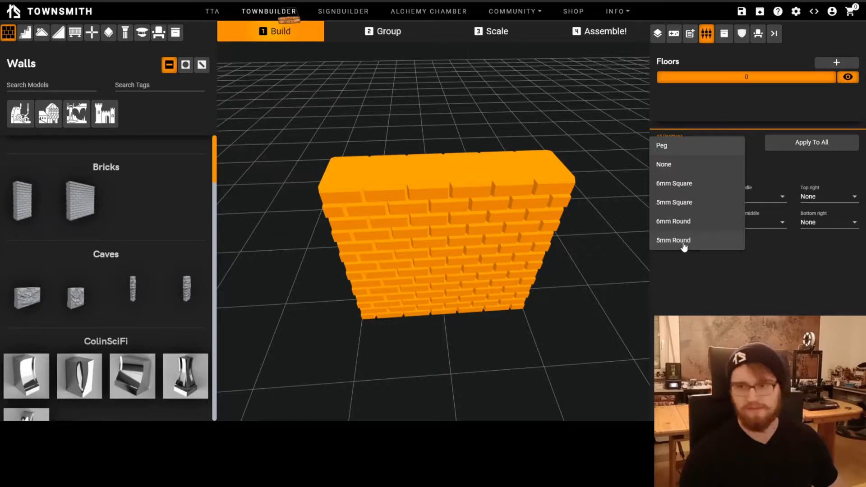
{"action": "left_click", "coordinate": [686, 150]}
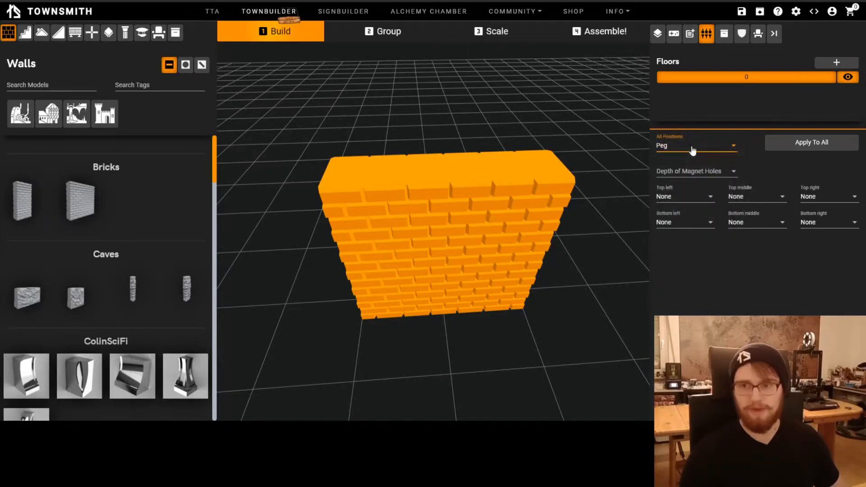
{"action": "left_click", "coordinate": [825, 142]}
{"action": "scroll", "coordinate": [518, 310], "scroll_direction": "down", "scroll_amount": 3}
{"action": "left_click_drag", "start_coordinate": [518, 310], "coordinate": [567, 285]}
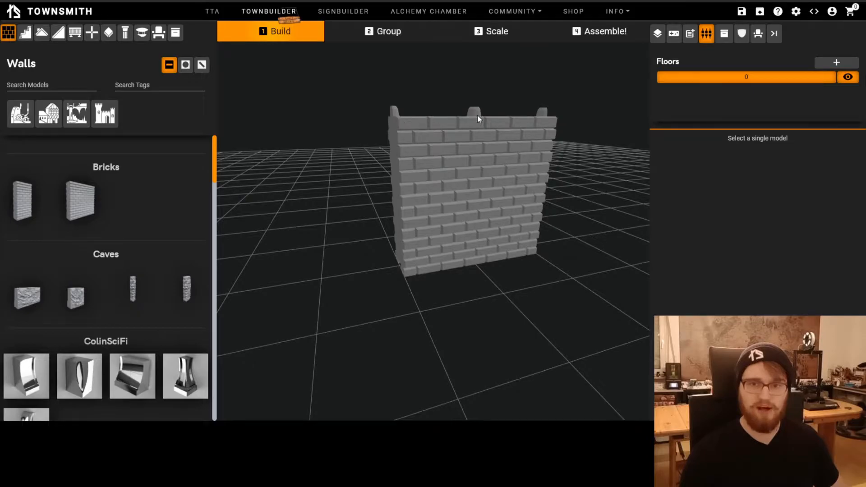
{"action": "left_click_drag", "start_coordinate": [523, 140], "coordinate": [488, 277]}
{"action": "scroll", "coordinate": [485, 284], "scroll_direction": "down", "scroll_amount": 5}
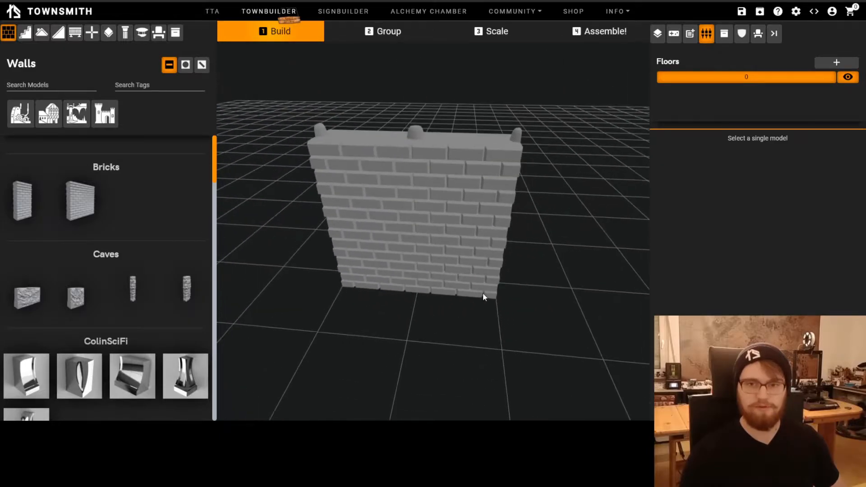
Set all connector positions of the brick wall to None, apply this to all, and deselect the wall
{"action": "left_click", "coordinate": [437, 236]}
{"action": "left_click", "coordinate": [695, 149]}
{"action": "left_click", "coordinate": [689, 168]}
{"action": "left_click", "coordinate": [792, 142]}
{"action": "left_click", "coordinate": [450, 378]}
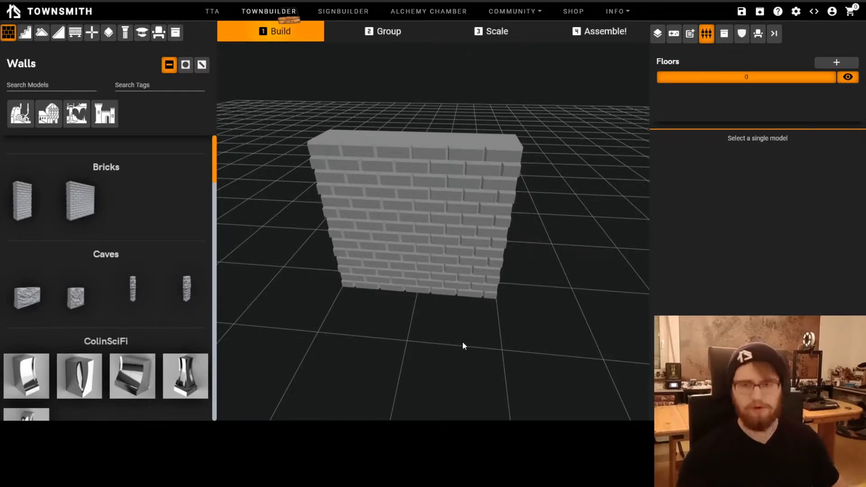
{"action": "scroll", "coordinate": [415, 345], "scroll_direction": "down", "scroll_amount": 2}
{"action": "left_click_drag", "start_coordinate": [415, 345], "coordinate": [419, 325]}
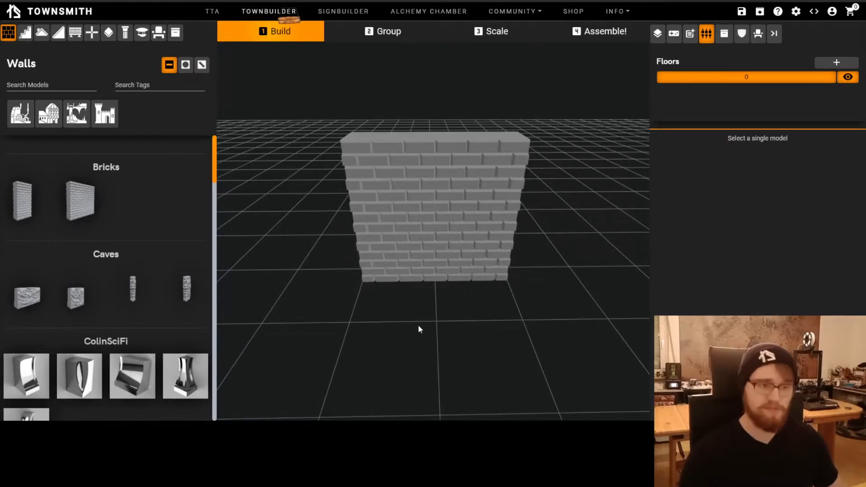
{"action": "scroll", "coordinate": [440, 334], "scroll_direction": "down", "scroll_amount": 2}
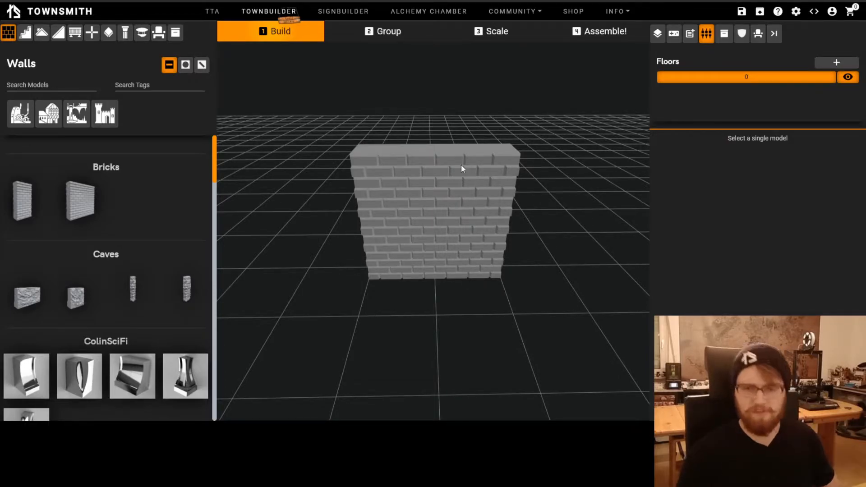
Set only the wall's top middle connector position to Peg and deselect the wall
{"action": "left_click", "coordinate": [457, 192]}
{"action": "left_click_drag", "start_coordinate": [443, 293], "coordinate": [446, 332]}
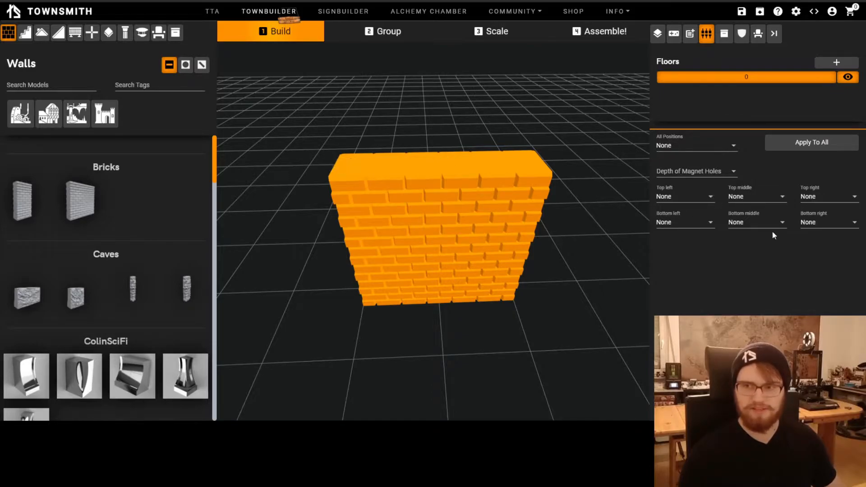
{"action": "left_click", "coordinate": [769, 198]}
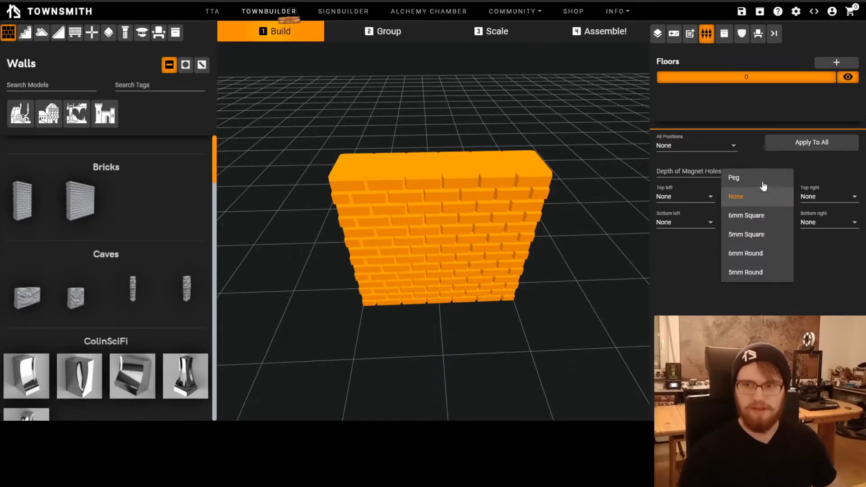
{"action": "left_click", "coordinate": [762, 179]}
{"action": "left_click_drag", "start_coordinate": [533, 318], "coordinate": [531, 296]}
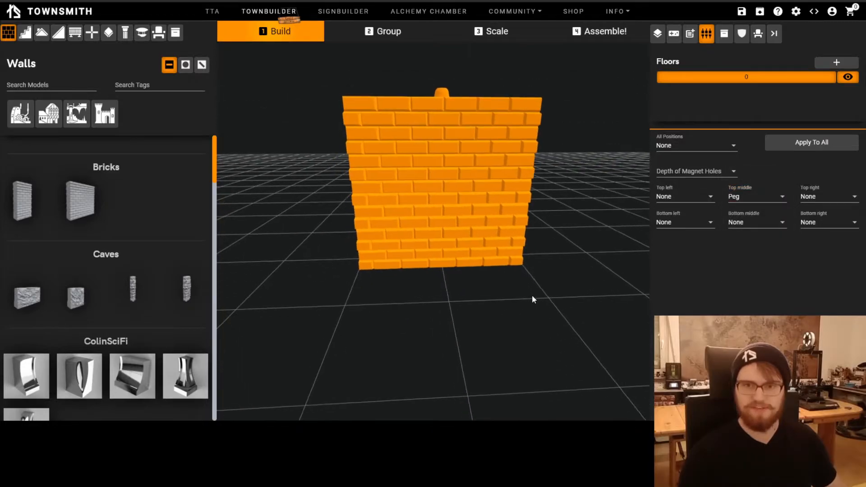
{"action": "left_click", "coordinate": [532, 295]}
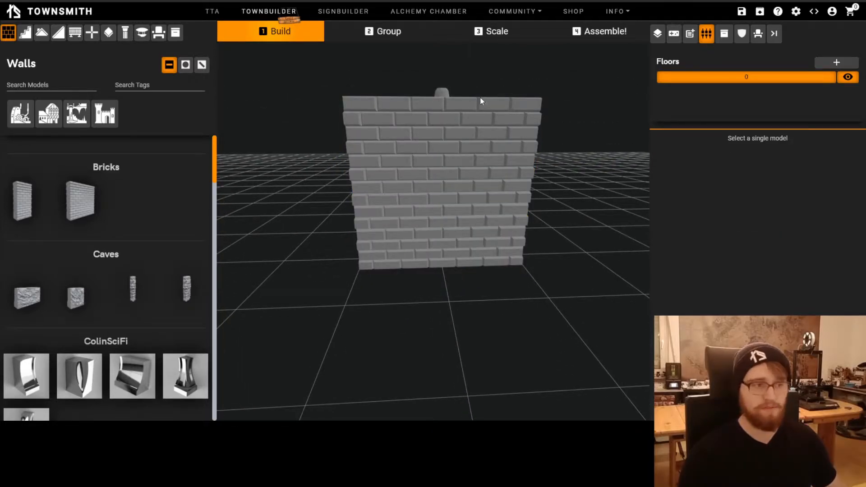
Check the bottom connector positions and their options on the brick wall's underside, and delete the wall
{"action": "left_click", "coordinate": [505, 234]}
{"action": "left_click_drag", "start_coordinate": [483, 218], "coordinate": [690, 220]}
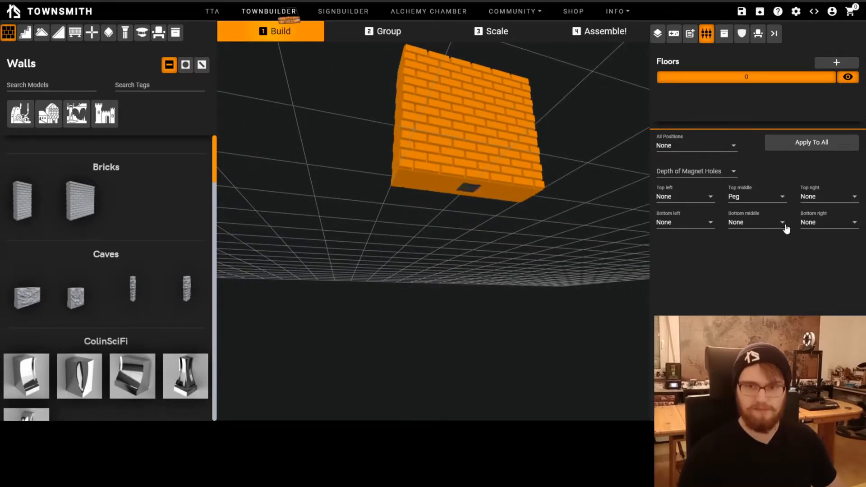
{"action": "left_click", "coordinate": [704, 223]}
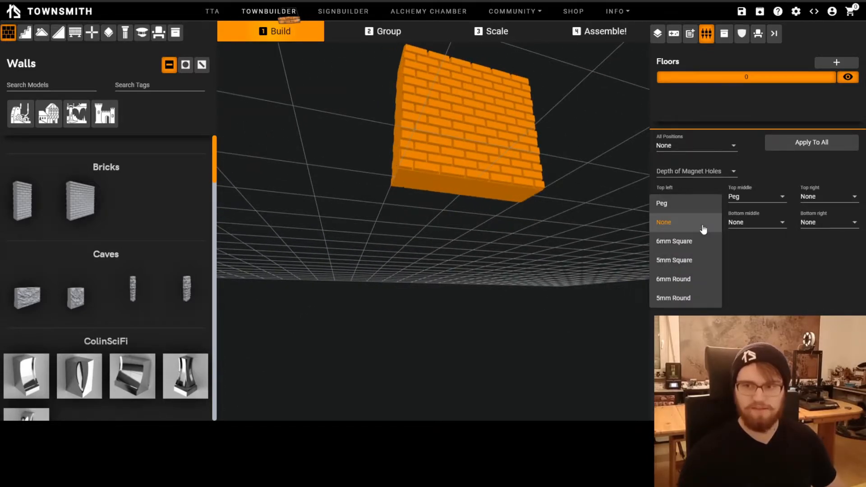
{"action": "left_click_drag", "start_coordinate": [418, 231], "coordinate": [484, 248]}
{"action": "left_click_drag", "start_coordinate": [562, 221], "coordinate": [458, 282]}
{"action": "mouse_move", "coordinate": [466, 317]}
{"action": "left_mouse_down"}
{"action": "mouse_move", "coordinate": [429, 351]}
{"action": "mouse_move", "coordinate": [459, 323]}
{"action": "left_mouse_up"}
{"action": "scroll", "coordinate": [459, 323], "scroll_direction": "up", "scroll_amount": 3}
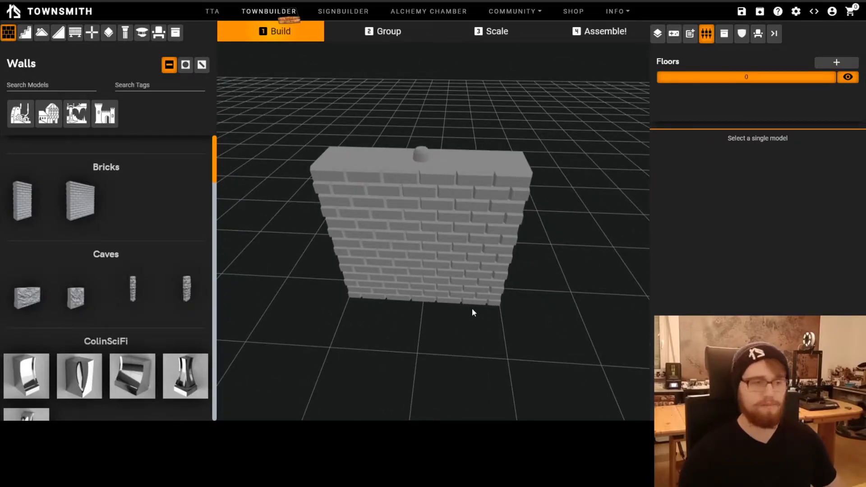
{"action": "left_click", "coordinate": [444, 262]}
{"action": "key", "text": "Delete"}
Add the fourth curved floor piece of the Wood set from the round floor models to floor 0
{"action": "left_click", "coordinate": [108, 32]}
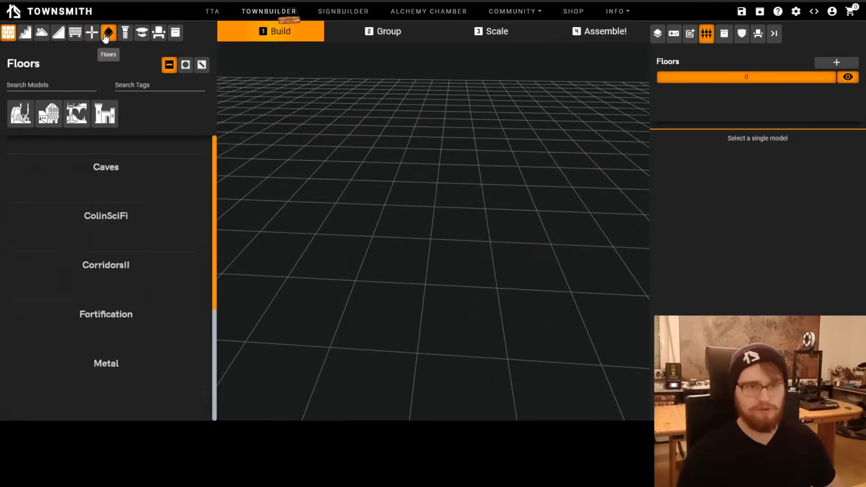
{"action": "scroll", "coordinate": [169, 280], "scroll_direction": "down", "scroll_amount": 5}
{"action": "left_click", "coordinate": [185, 65]}
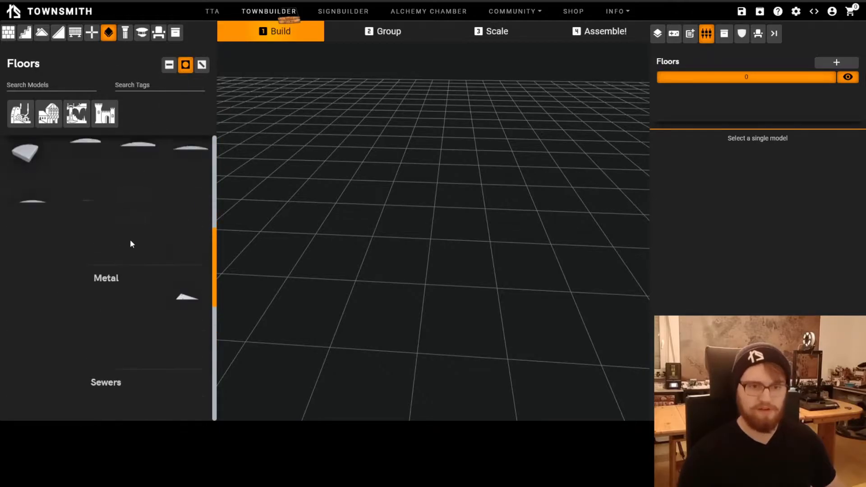
{"action": "scroll", "coordinate": [128, 264], "scroll_direction": "down", "scroll_amount": 5}
{"action": "scroll", "coordinate": [104, 262], "scroll_direction": "down", "scroll_amount": 8}
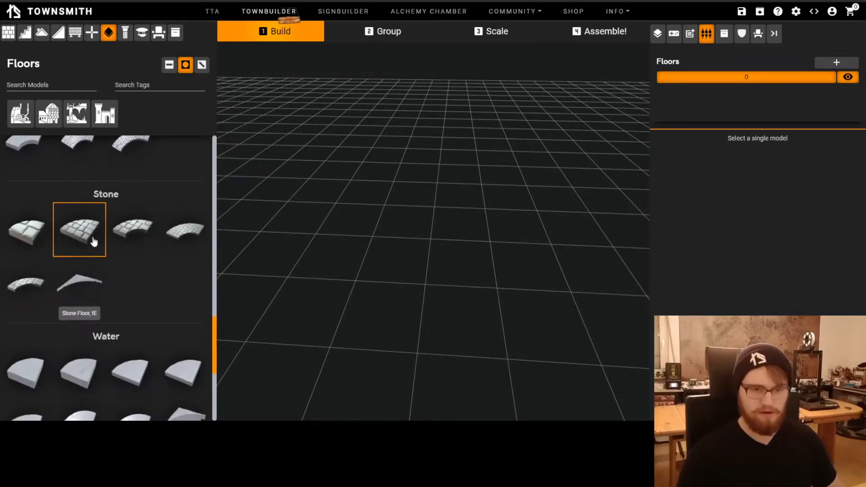
{"action": "scroll", "coordinate": [137, 271], "scroll_direction": "down", "scroll_amount": 1}
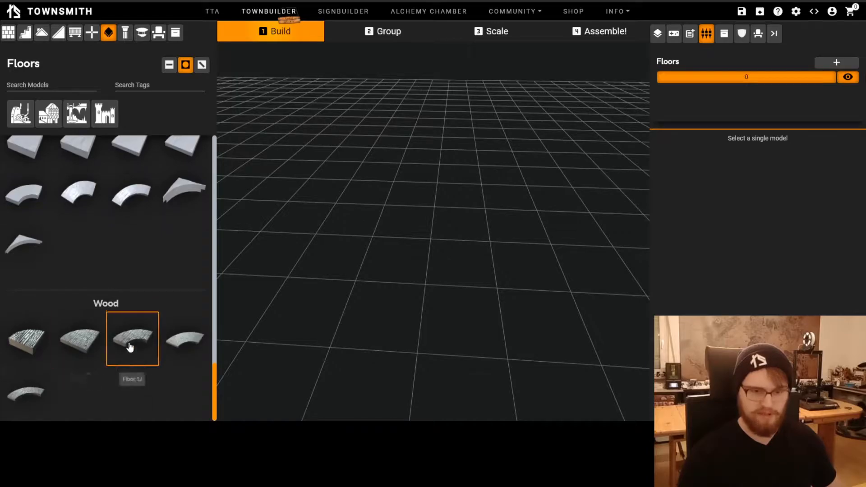
{"action": "left_click", "coordinate": [187, 343]}
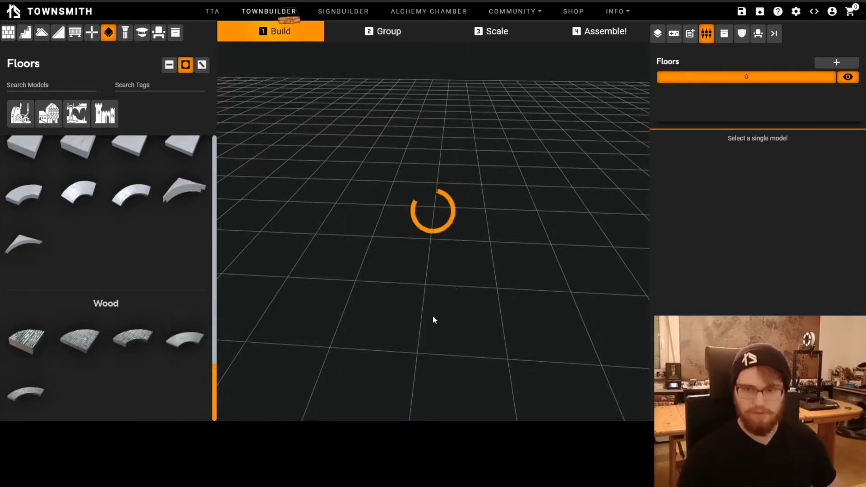
{"action": "scroll", "coordinate": [433, 316], "scroll_direction": "down", "scroll_amount": 5}
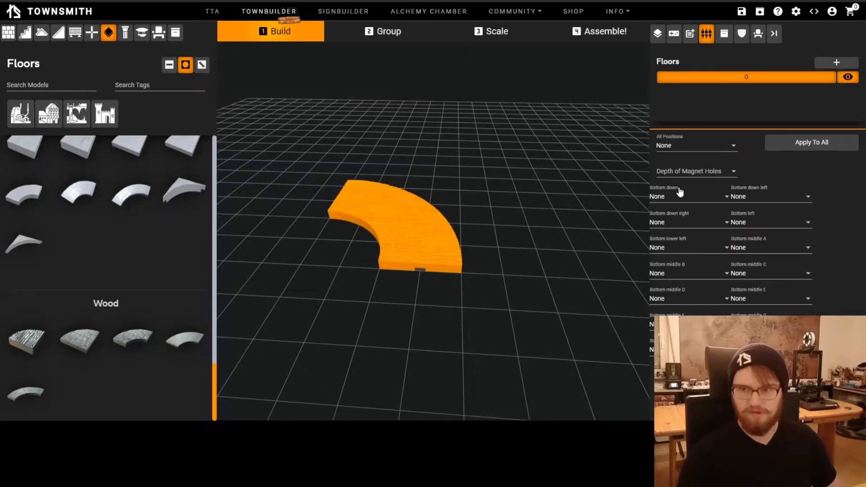
{"action": "left_click_drag", "start_coordinate": [572, 342], "coordinate": [489, 174]}
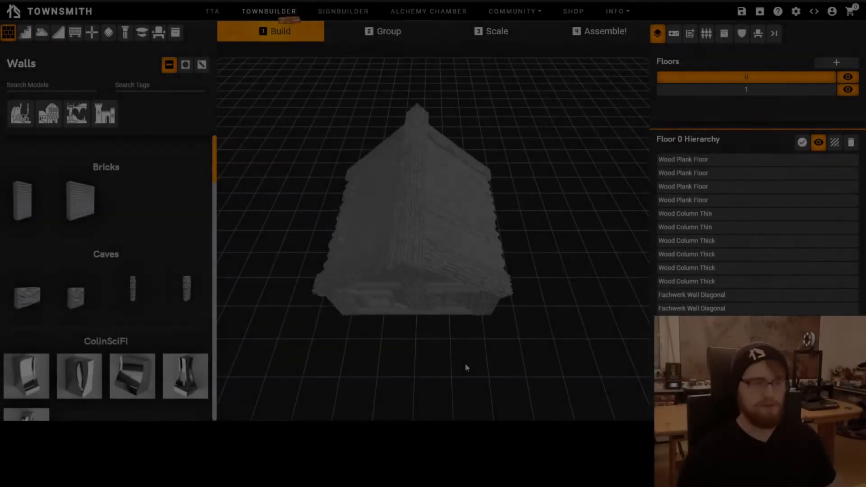
Toggle the visibility of the house's floor 1, leaving it hidden, and examine the floor 0 interior and wall tops
{"action": "mouse_move", "coordinate": [465, 364]}
{"action": "middle_mouse_down"}
{"action": "mouse_move", "coordinate": [457, 348]}
{"action": "mouse_move", "coordinate": [476, 367]}
{"action": "mouse_move", "coordinate": [478, 332]}
{"action": "mouse_move", "coordinate": [493, 350]}
{"action": "mouse_move", "coordinate": [474, 333]}
{"action": "mouse_move", "coordinate": [379, 317]}
{"action": "mouse_move", "coordinate": [515, 311]}
{"action": "mouse_move", "coordinate": [485, 322]}
{"action": "mouse_move", "coordinate": [452, 367]}
{"action": "mouse_move", "coordinate": [487, 348]}
{"action": "mouse_move", "coordinate": [424, 343]}
{"action": "mouse_move", "coordinate": [469, 301]}
{"action": "mouse_move", "coordinate": [377, 354]}
{"action": "mouse_move", "coordinate": [547, 351]}
{"action": "mouse_move", "coordinate": [478, 359]}
{"action": "mouse_move", "coordinate": [441, 377]}
{"action": "mouse_move", "coordinate": [467, 369]}
{"action": "mouse_move", "coordinate": [474, 319]}
{"action": "mouse_move", "coordinate": [476, 357]}
{"action": "middle_mouse_up"}
{"action": "left_click", "coordinate": [848, 89]}
{"action": "middle_click_drag", "start_coordinate": [501, 289], "coordinate": [551, 346]}
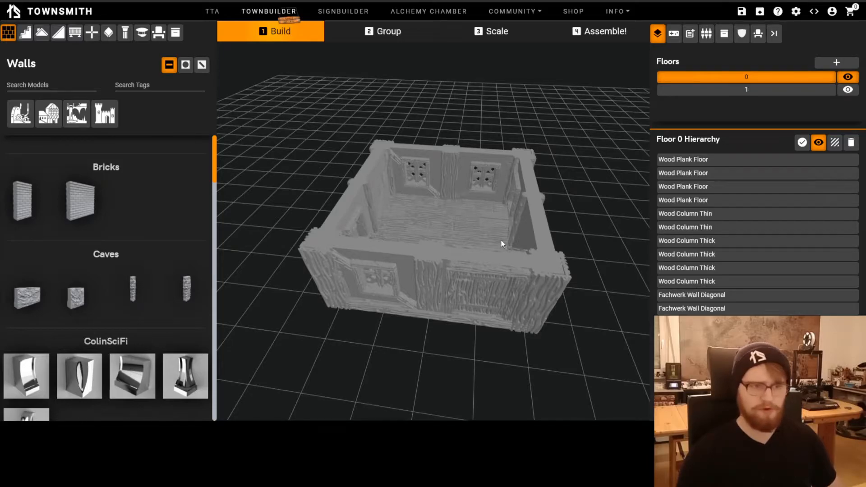
{"action": "left_click", "coordinate": [851, 92]}
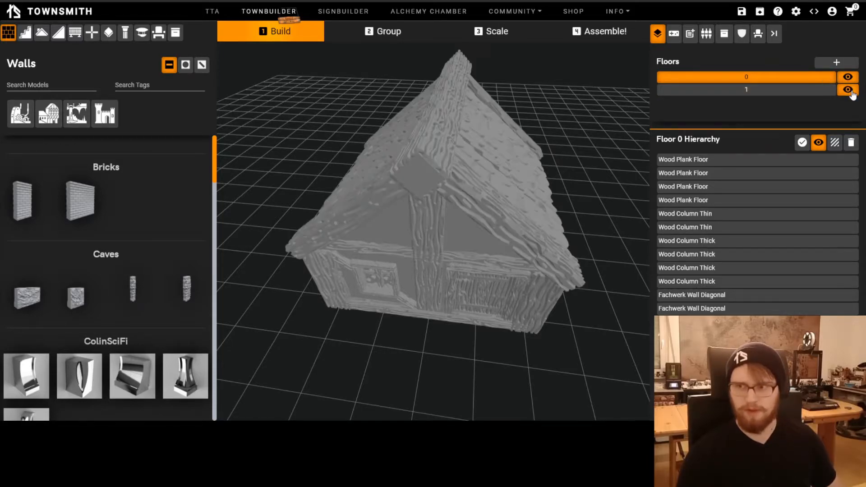
{"action": "left_click", "coordinate": [848, 89]}
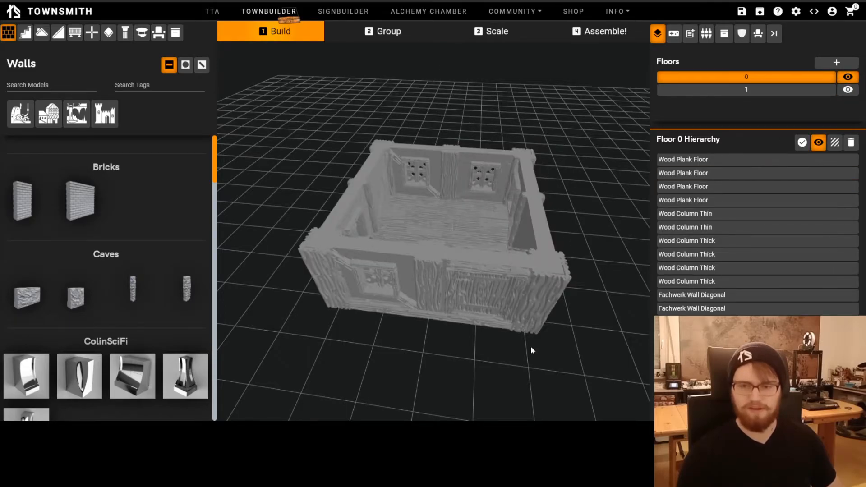
{"action": "left_click_drag", "start_coordinate": [532, 346], "coordinate": [512, 350]}
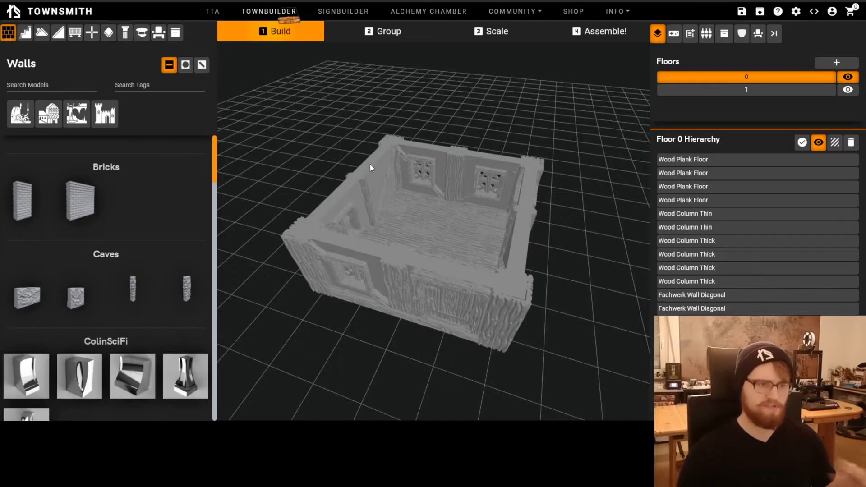
{"action": "left_click_drag", "start_coordinate": [462, 360], "coordinate": [429, 352]}
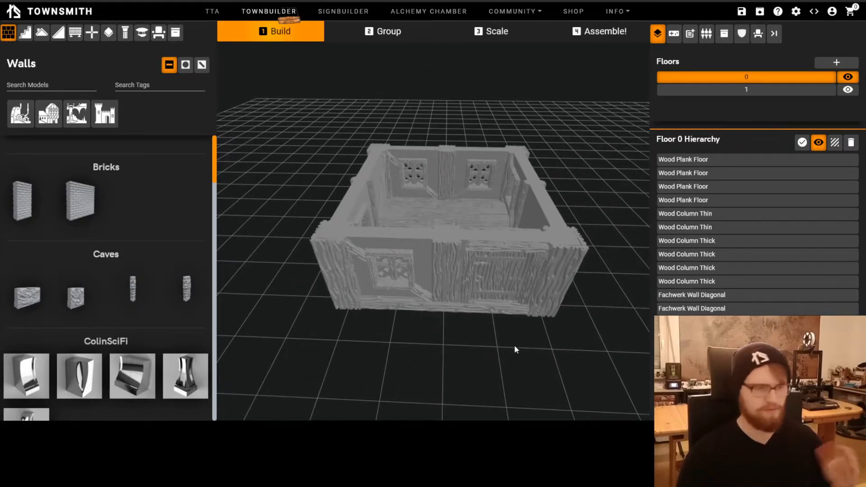
Show floor 1 to compare the complete house, hide it again and examine the tops of the floor 0 walls
{"action": "left_click_drag", "start_coordinate": [529, 290], "coordinate": [512, 314]}
{"action": "left_click_drag", "start_coordinate": [418, 305], "coordinate": [527, 372]}
{"action": "left_click", "coordinate": [842, 95]}
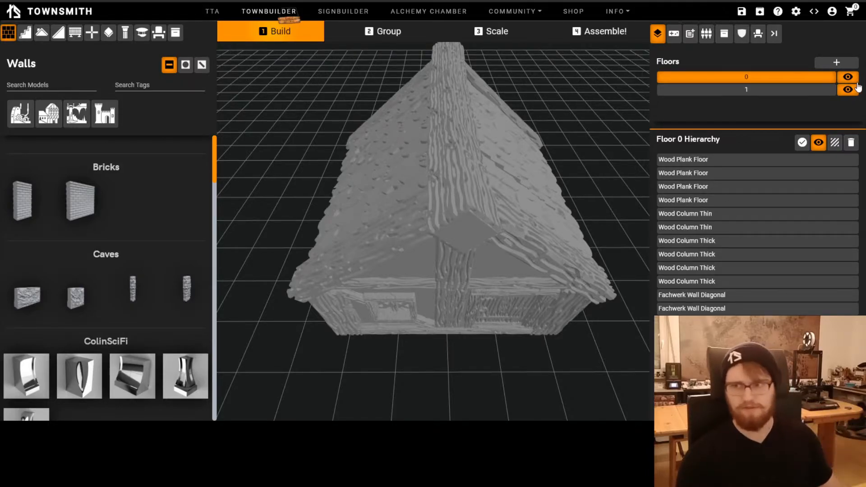
{"action": "left_click", "coordinate": [853, 89]}
{"action": "left_click_drag", "start_coordinate": [528, 374], "coordinate": [508, 369]}
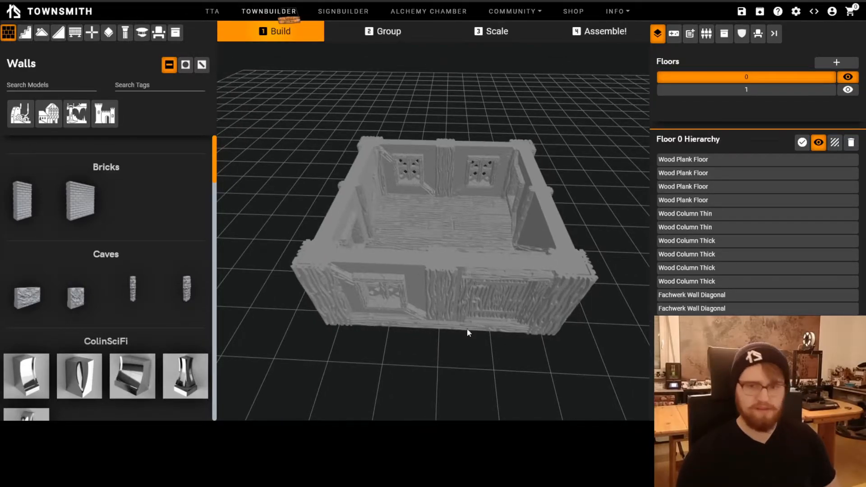
Select the four thick corner columns of floor 0 and apply Peg to all their connector positions
{"action": "left_click", "coordinate": [318, 263]}
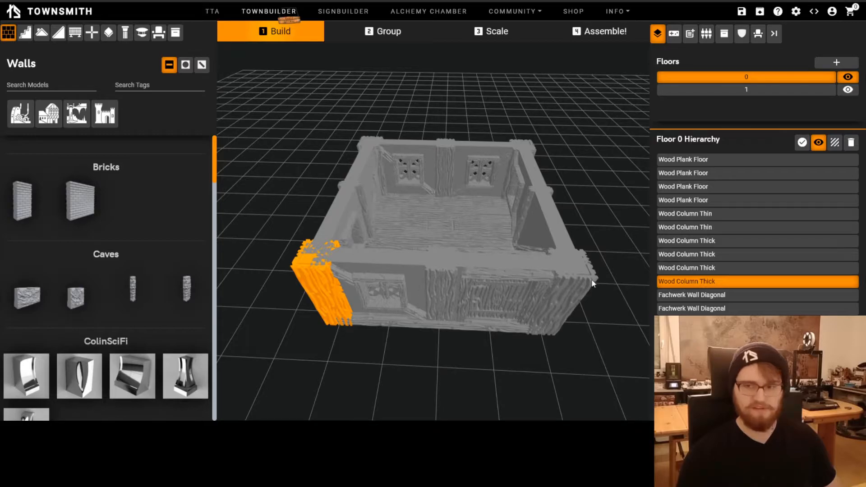
{"action": "left_click", "coordinate": [677, 35]}
{"action": "left_click", "coordinate": [691, 34]}
{"action": "left_click", "coordinate": [706, 34]}
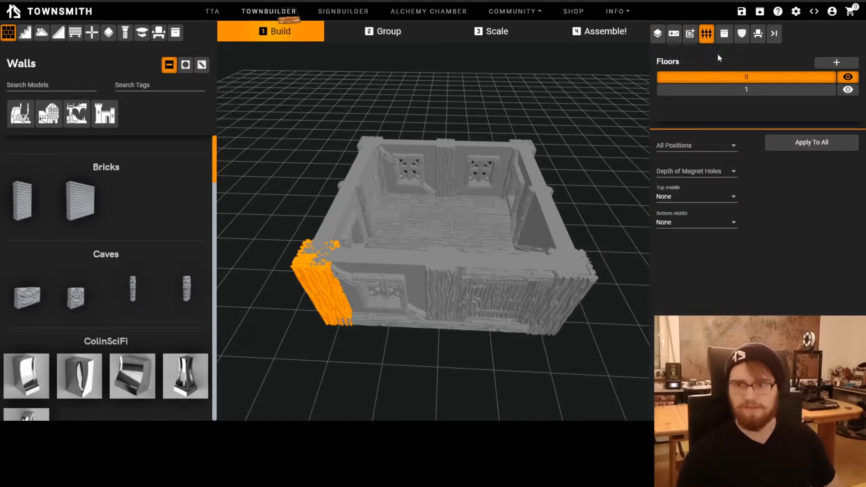
{"action": "left_click", "coordinate": [577, 266], "text": "shift"}
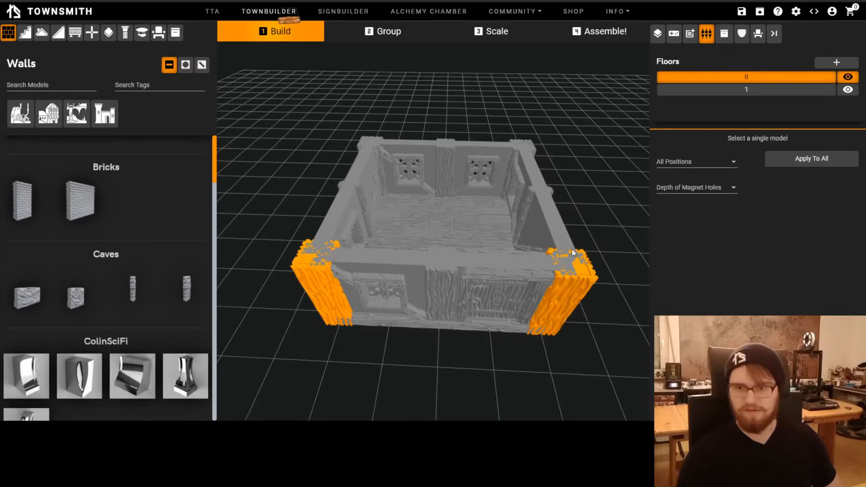
{"action": "left_click", "coordinate": [533, 150], "text": "shift"}
{"action": "left_click", "coordinate": [365, 143], "text": "shift"}
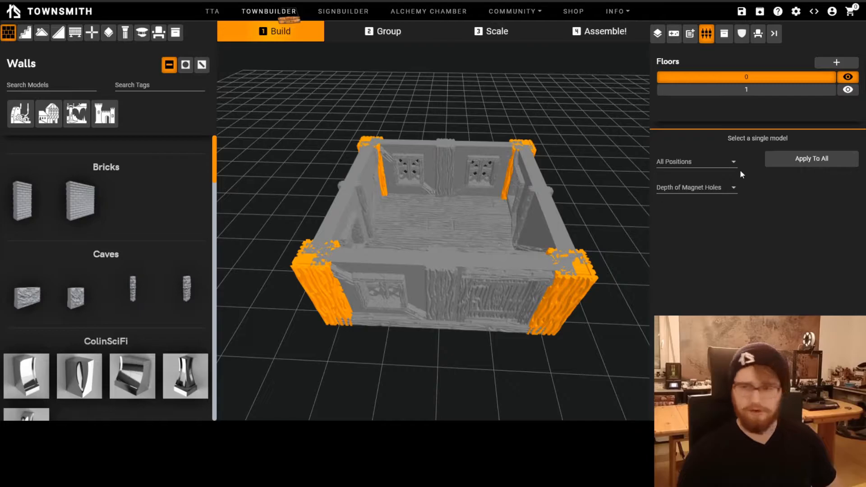
{"action": "left_click", "coordinate": [680, 164]}
{"action": "left_click", "coordinate": [679, 160]}
{"action": "left_click", "coordinate": [807, 160]}
{"action": "left_click_drag", "start_coordinate": [467, 382], "coordinate": [520, 352]}
Set all connector positions to None on the front-right, rear-right and rear-left corner columns
{"action": "left_click", "coordinate": [563, 284]}
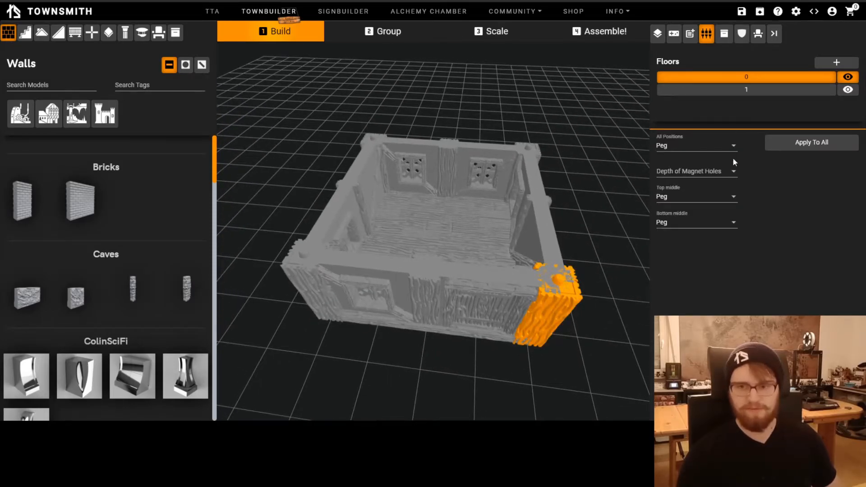
{"action": "left_click", "coordinate": [692, 147]}
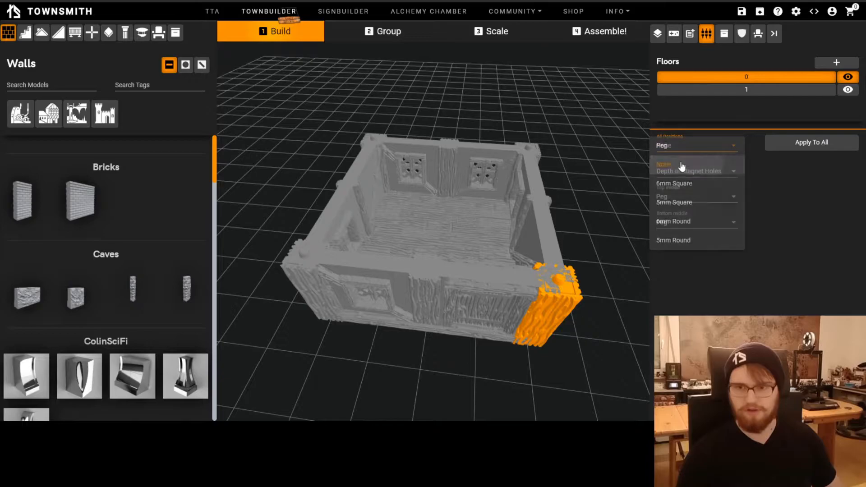
{"action": "left_click", "coordinate": [681, 167]}
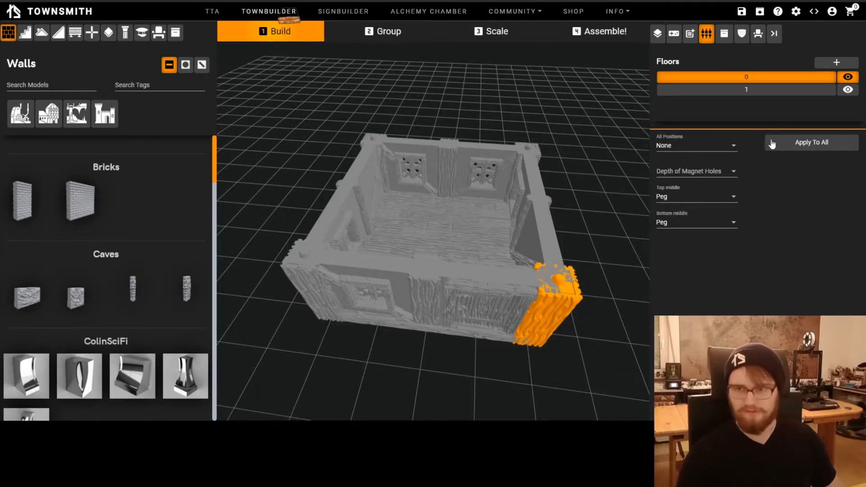
{"action": "left_click", "coordinate": [540, 147]}
{"action": "left_click", "coordinate": [797, 144]}
{"action": "left_click", "coordinate": [380, 136]}
{"action": "left_click", "coordinate": [815, 142]}
Set the top middle connector of the front wall piece on the house's right side to Peg
{"action": "left_click_drag", "start_coordinate": [536, 136], "coordinate": [472, 116]}
{"action": "left_click_drag", "start_coordinate": [476, 361], "coordinate": [496, 354]}
{"action": "left_click", "coordinate": [485, 261]}
{"action": "left_click_drag", "start_coordinate": [486, 261], "coordinate": [505, 290]}
{"action": "left_click", "coordinate": [742, 199]}
{"action": "left_click", "coordinate": [733, 178]}
Set the top middle connector of the rear wall piece on the house's left side to Peg and deselect it
{"action": "left_click", "coordinate": [353, 164]}
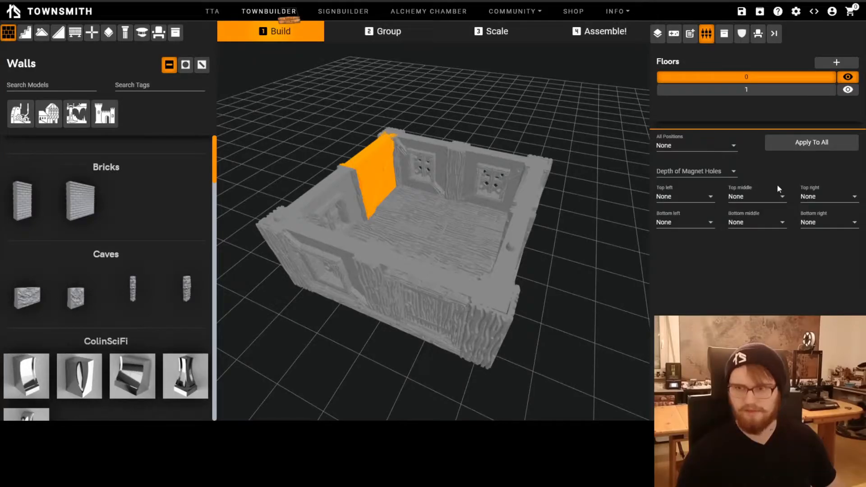
{"action": "left_click", "coordinate": [761, 199]}
{"action": "left_click", "coordinate": [758, 177]}
{"action": "left_click_drag", "start_coordinate": [616, 251], "coordinate": [636, 311]}
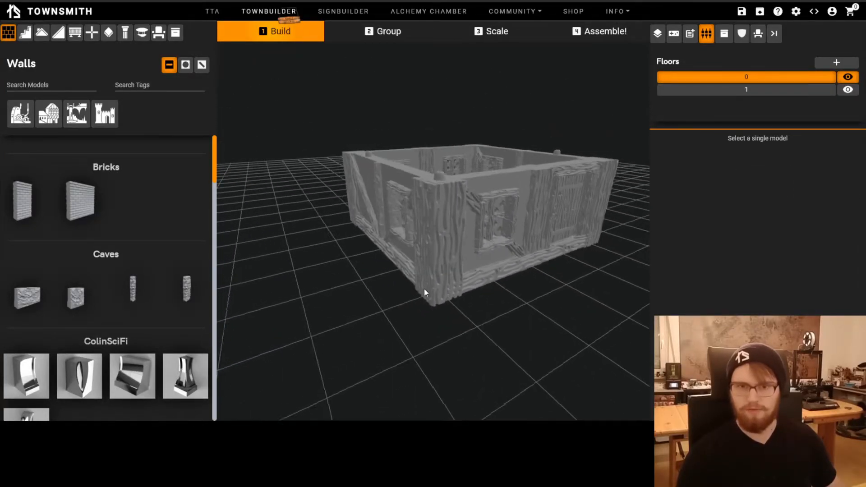
Delete the wood column between the two window walls on the rear side of floor 0
{"action": "left_click_drag", "start_coordinate": [422, 292], "coordinate": [388, 174]}
{"action": "left_click_drag", "start_coordinate": [406, 291], "coordinate": [464, 228]}
{"action": "left_click_drag", "start_coordinate": [497, 308], "coordinate": [417, 232]}
{"action": "left_click", "coordinate": [418, 233]}
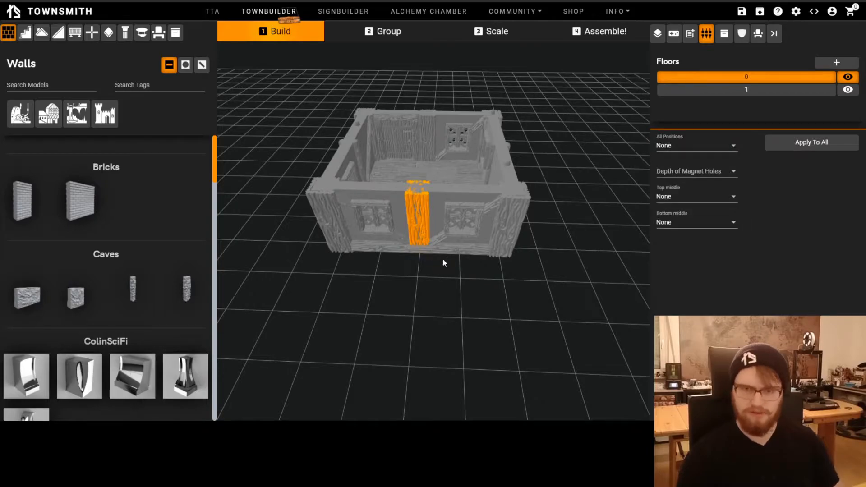
{"action": "key", "text": "Delete"}
Set the top left connector of one rear window wall to Peg at the joint between both walls and inspect it
{"action": "scroll", "coordinate": [443, 259], "scroll_direction": "up", "scroll_amount": 3}
{"action": "mouse_move", "coordinate": [441, 259]}
{"action": "left_mouse_down"}
{"action": "mouse_move", "coordinate": [450, 280]}
{"action": "mouse_move", "coordinate": [438, 267]}
{"action": "left_mouse_up"}
{"action": "left_click", "coordinate": [472, 247]}
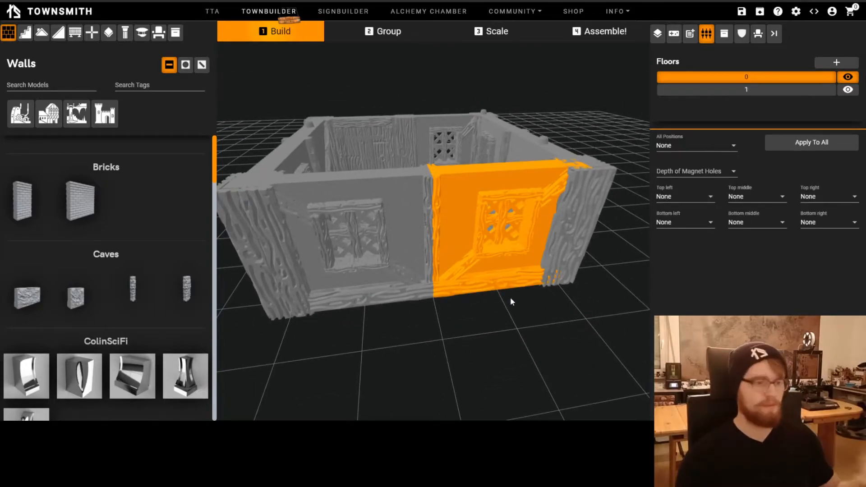
{"action": "left_click", "coordinate": [677, 198]}
{"action": "left_click", "coordinate": [678, 180]}
{"action": "left_click", "coordinate": [523, 343]}
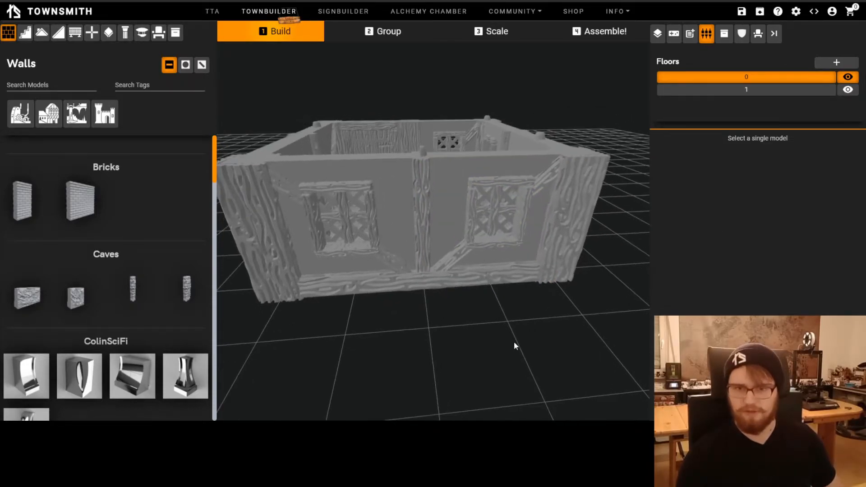
{"action": "scroll", "coordinate": [510, 357], "scroll_direction": "up", "scroll_amount": 3}
{"action": "left_click", "coordinate": [494, 182]}
{"action": "left_click_drag", "start_coordinate": [533, 364], "coordinate": [509, 372]}
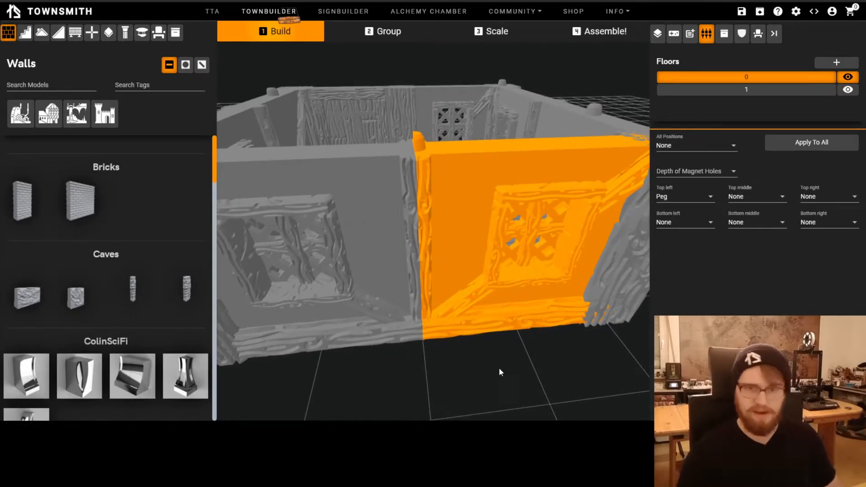
{"action": "left_click", "coordinate": [499, 367]}
Set the top left connector of the adjoining rear window wall to Peg at the shared joint and deselect the wall
{"action": "left_click", "coordinate": [453, 165]}
{"action": "left_click", "coordinate": [372, 246]}
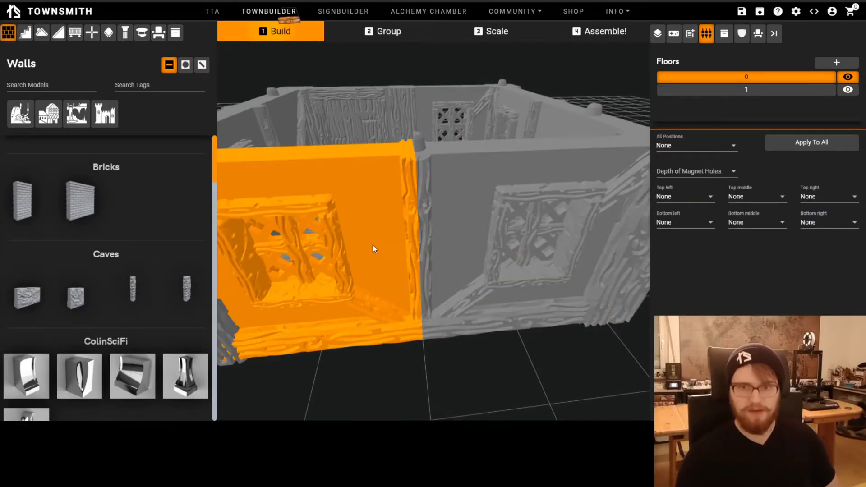
{"action": "left_click", "coordinate": [682, 200]}
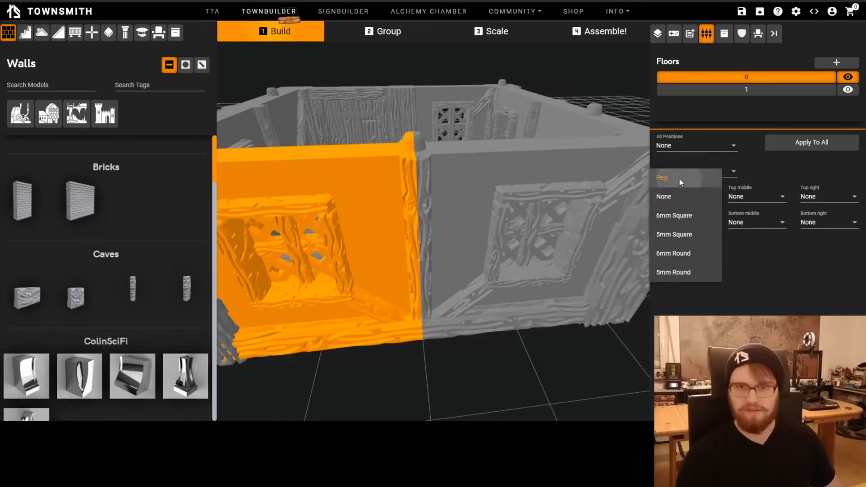
{"action": "left_click", "coordinate": [678, 178]}
{"action": "left_click", "coordinate": [519, 359]}
{"action": "left_click_drag", "start_coordinate": [461, 365], "coordinate": [485, 174]}
{"action": "scroll", "coordinate": [435, 294], "scroll_direction": "down", "scroll_amount": 5}
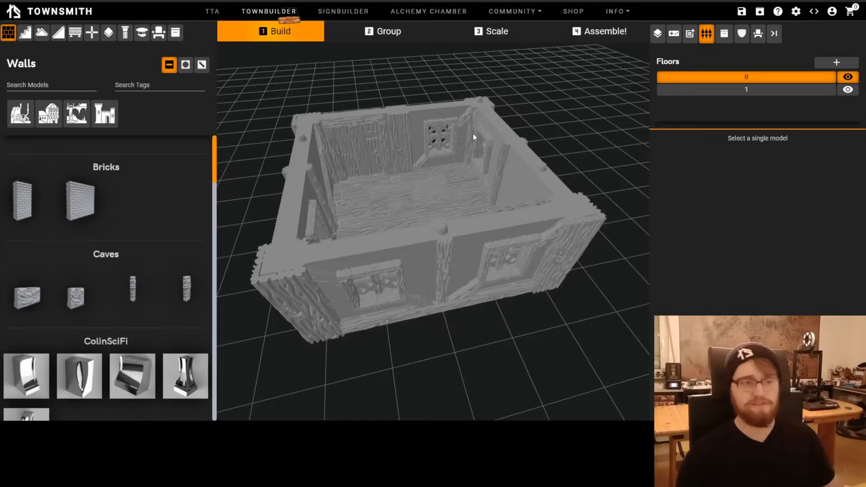
Show floor 1 and toggle floor 0's visibility to examine the roof's underside and how both floors meet
{"action": "left_click_drag", "start_coordinate": [521, 361], "coordinate": [623, 172]}
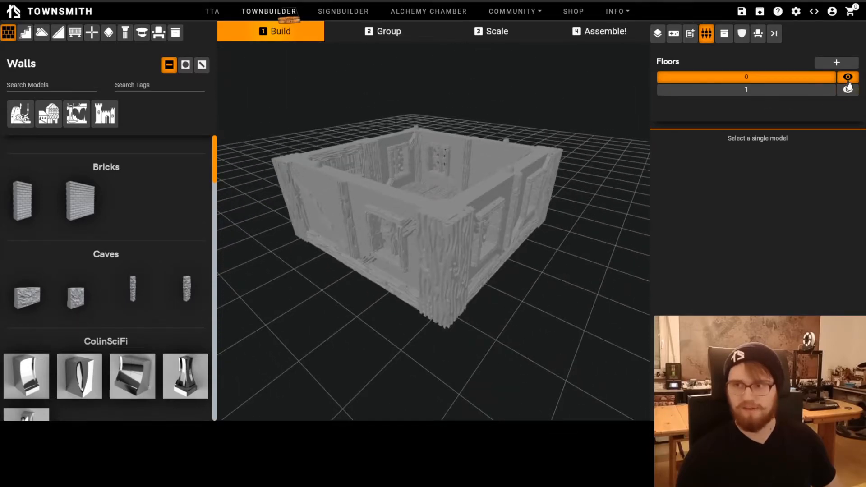
{"action": "left_click", "coordinate": [849, 89]}
{"action": "left_click", "coordinate": [849, 89]}
{"action": "left_click_drag", "start_coordinate": [603, 193], "coordinate": [456, 259]}
{"action": "scroll", "coordinate": [448, 264], "scroll_direction": "up", "scroll_amount": 4}
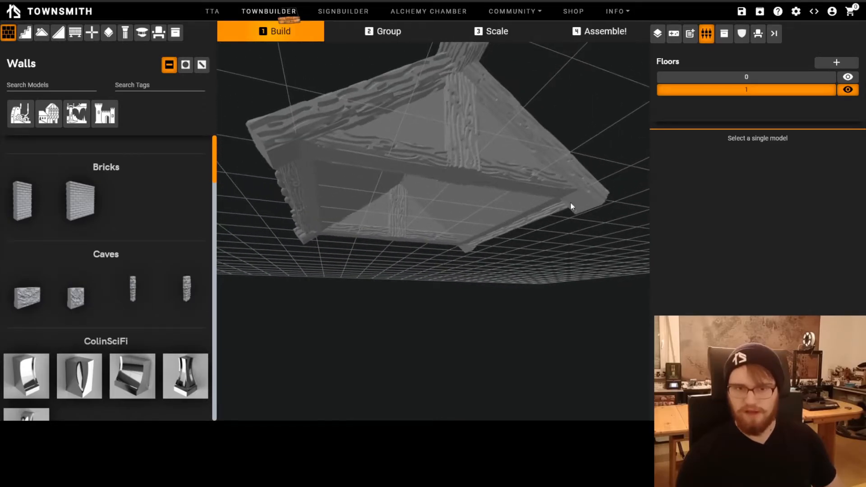
{"action": "left_click", "coordinate": [847, 78]}
{"action": "left_click", "coordinate": [848, 78]}
{"action": "left_click", "coordinate": [847, 78]}
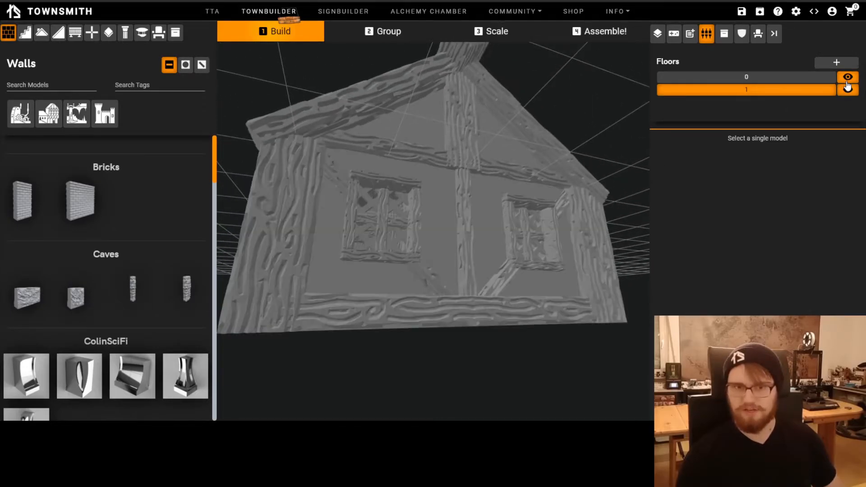
{"action": "left_click", "coordinate": [848, 77]}
{"action": "left_click_drag", "start_coordinate": [560, 260], "coordinate": [661, 215]}
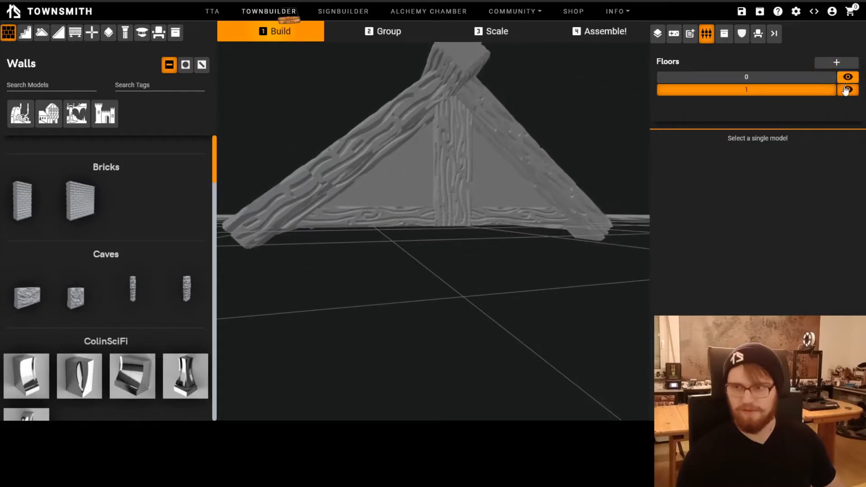
Show only floor 0 and examine the peg positions on top of its walls
{"action": "left_click", "coordinate": [849, 89]}
{"action": "left_click", "coordinate": [848, 77]}
{"action": "left_click_drag", "start_coordinate": [569, 219], "coordinate": [564, 229]}
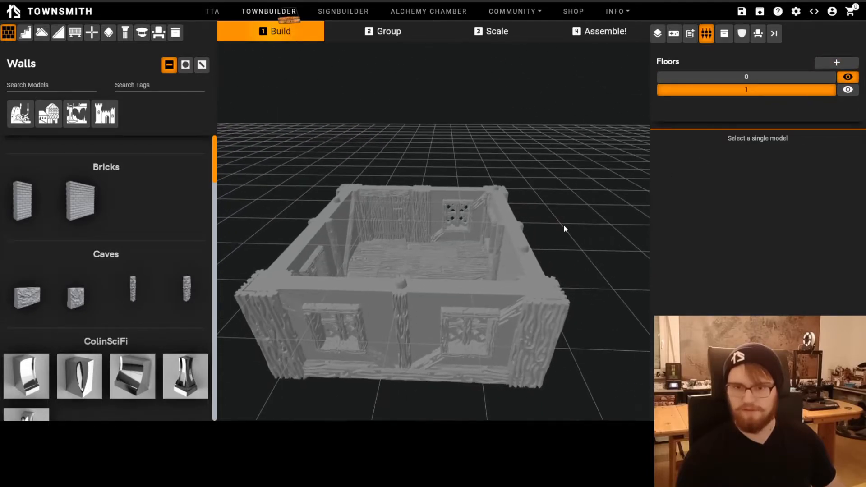
{"action": "scroll", "coordinate": [558, 203], "scroll_direction": "down", "scroll_amount": 3}
{"action": "left_click_drag", "start_coordinate": [553, 195], "coordinate": [475, 326]}
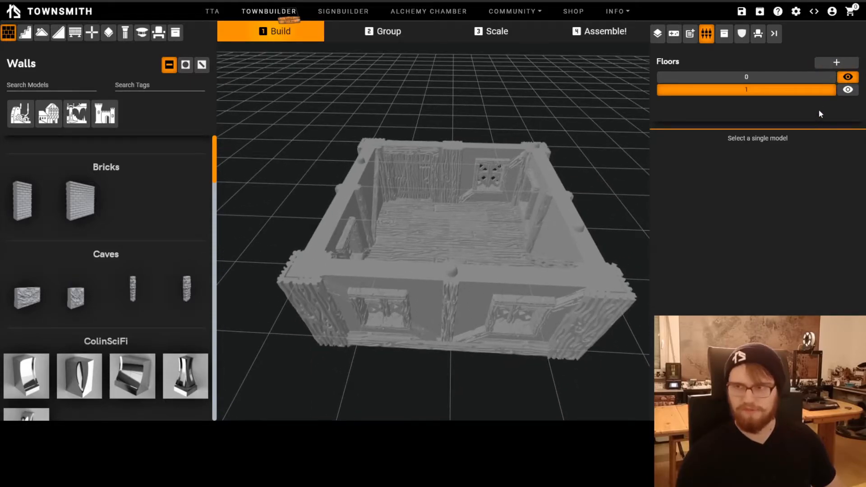
Show only floor 1 and examine the underside of the middle column in the roof gable
{"action": "left_click", "coordinate": [848, 78]}
{"action": "left_click", "coordinate": [849, 90]}
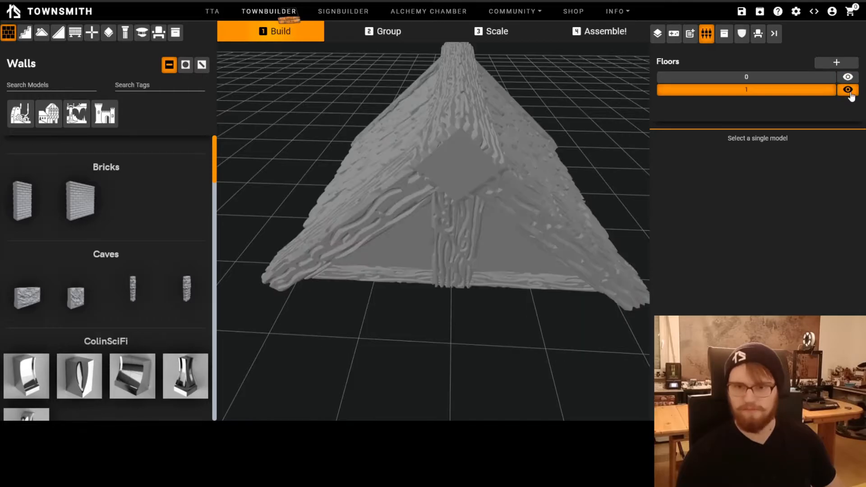
{"action": "left_click_drag", "start_coordinate": [528, 336], "coordinate": [543, 234]}
{"action": "left_click", "coordinate": [467, 201]}
{"action": "left_click_drag", "start_coordinate": [459, 199], "coordinate": [560, 210]}
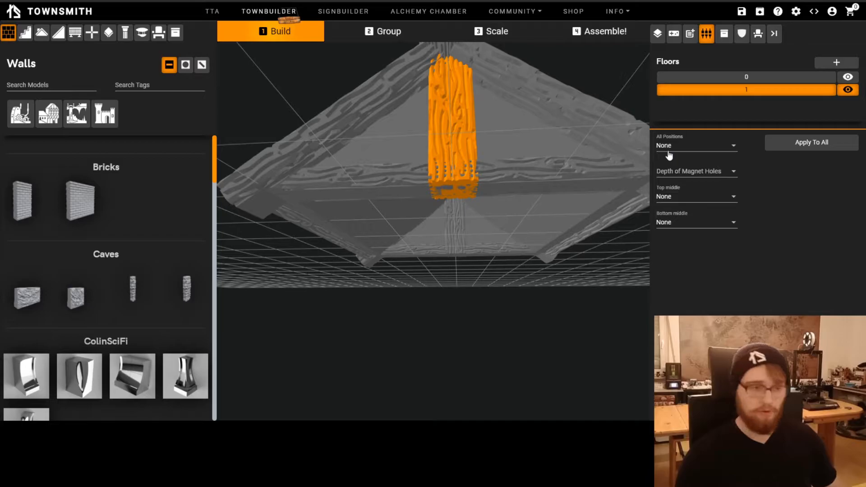
{"action": "scroll", "coordinate": [472, 325], "scroll_direction": "up", "scroll_amount": 1}
{"action": "scroll", "coordinate": [471, 322], "scroll_direction": "up", "scroll_amount": 1}
{"action": "left_click_drag", "start_coordinate": [471, 321], "coordinate": [472, 321]}
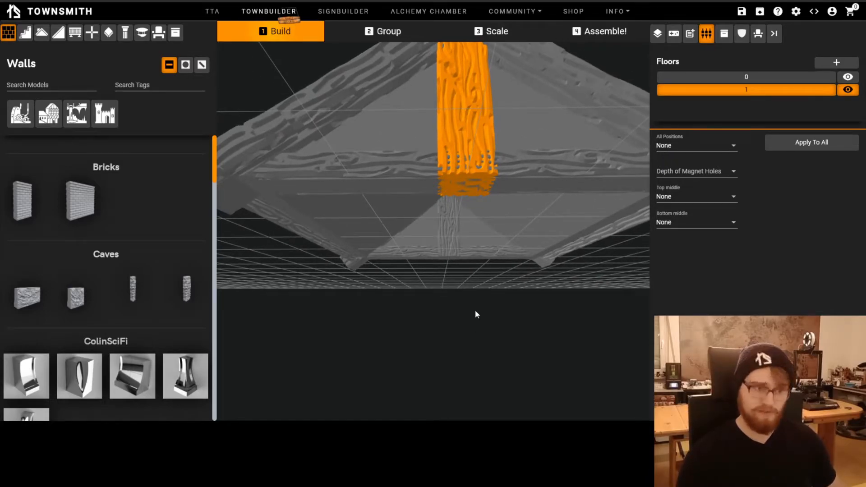
{"action": "scroll", "coordinate": [473, 194], "scroll_direction": "up", "scroll_amount": 2}
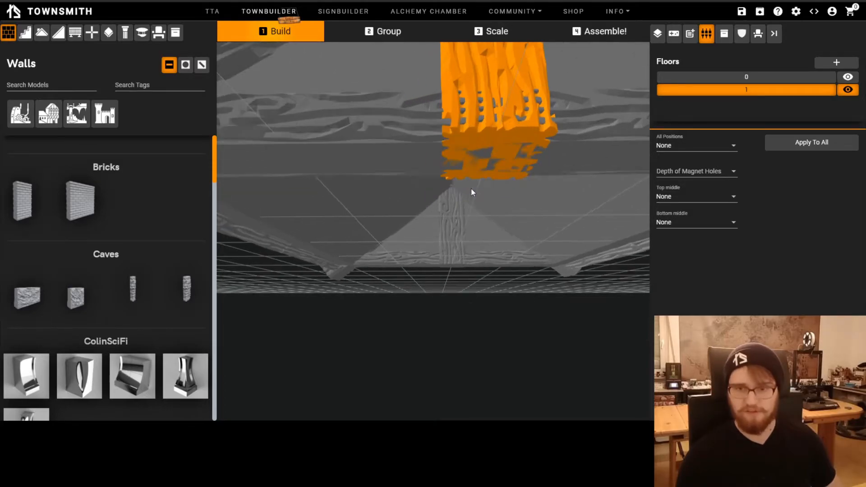
{"action": "left_click_drag", "start_coordinate": [482, 118], "coordinate": [421, 290]}
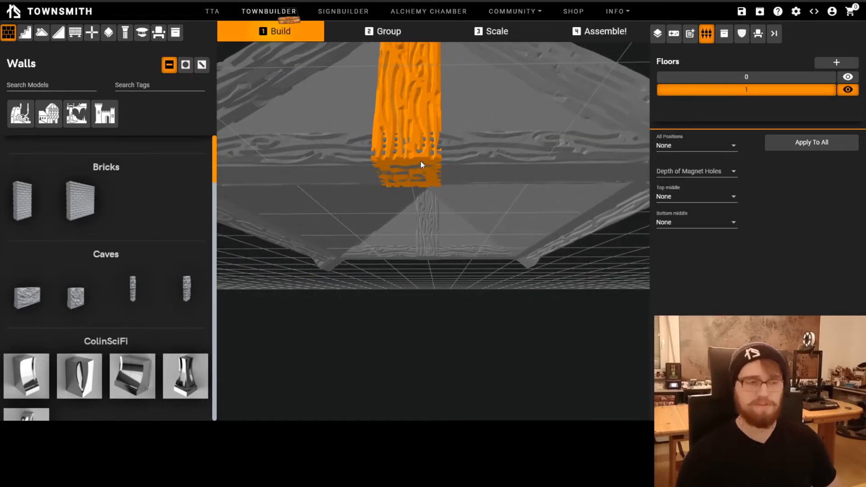
Set all connector positions of the gable's middle column to Peg after checking the neighbouring gable pieces
{"action": "left_click", "coordinate": [463, 169], "text": "shift"}
{"action": "left_click", "coordinate": [344, 175], "text": "shift"}
{"action": "left_click", "coordinate": [399, 234]}
{"action": "left_click", "coordinate": [399, 171]}
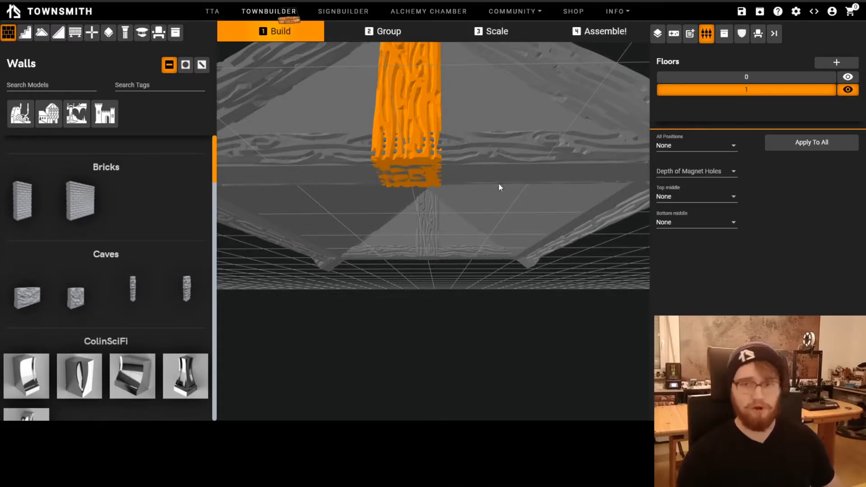
{"action": "left_click", "coordinate": [700, 145]}
{"action": "left_click", "coordinate": [695, 127]}
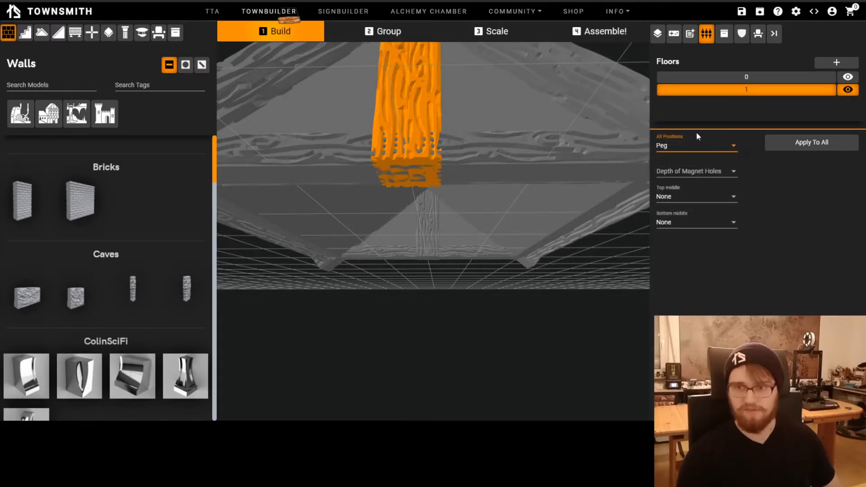
{"action": "left_click", "coordinate": [802, 148]}
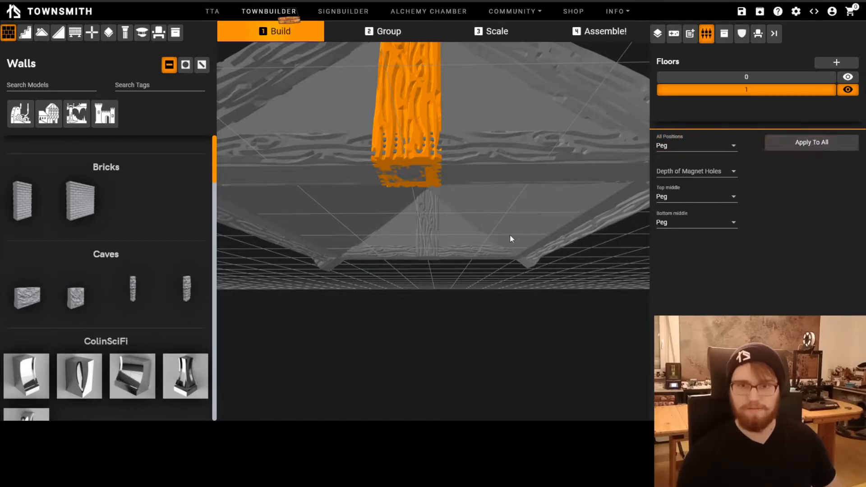
Set Bottom right to Peg on both gable wall pieces flanking the gable's middle column
{"action": "scroll", "coordinate": [467, 248], "scroll_direction": "down", "scroll_amount": 6}
{"action": "left_click_drag", "start_coordinate": [466, 253], "coordinate": [377, 111]}
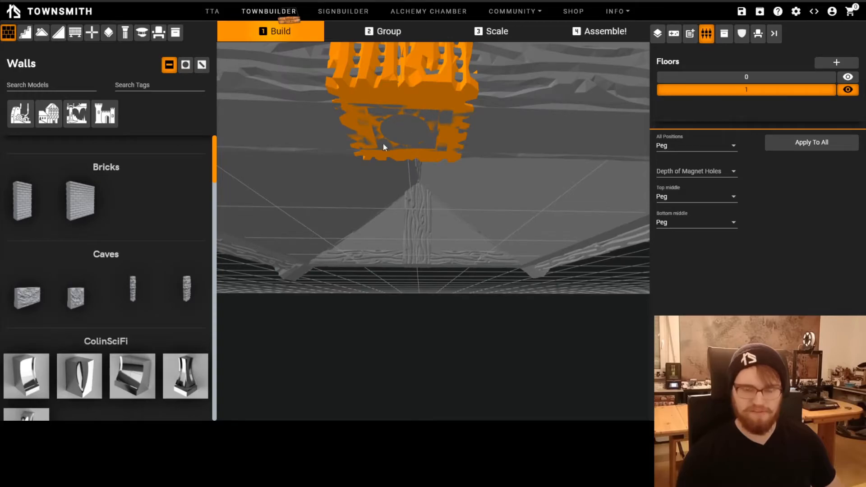
{"action": "left_click", "coordinate": [412, 132]}
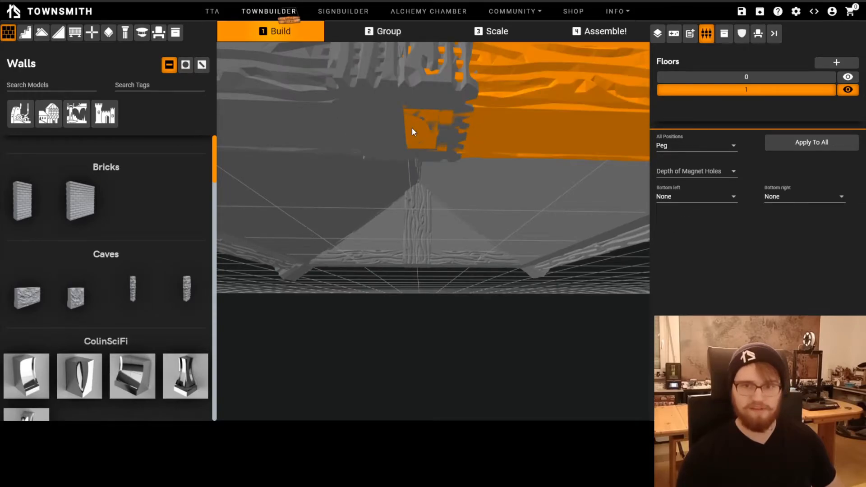
{"action": "left_click", "coordinate": [803, 197]}
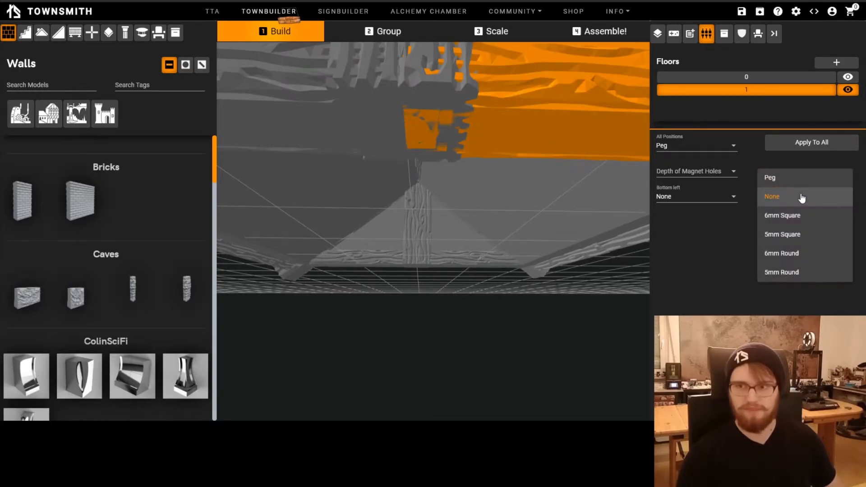
{"action": "left_click", "coordinate": [779, 174]}
{"action": "left_click", "coordinate": [396, 136]}
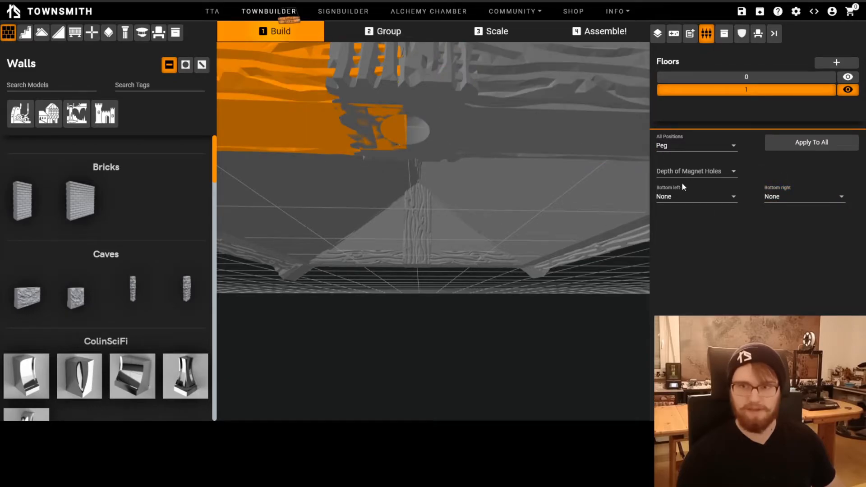
{"action": "left_click", "coordinate": [769, 195]}
{"action": "left_click", "coordinate": [777, 176]}
{"action": "left_click_drag", "start_coordinate": [465, 303], "coordinate": [861, 112]}
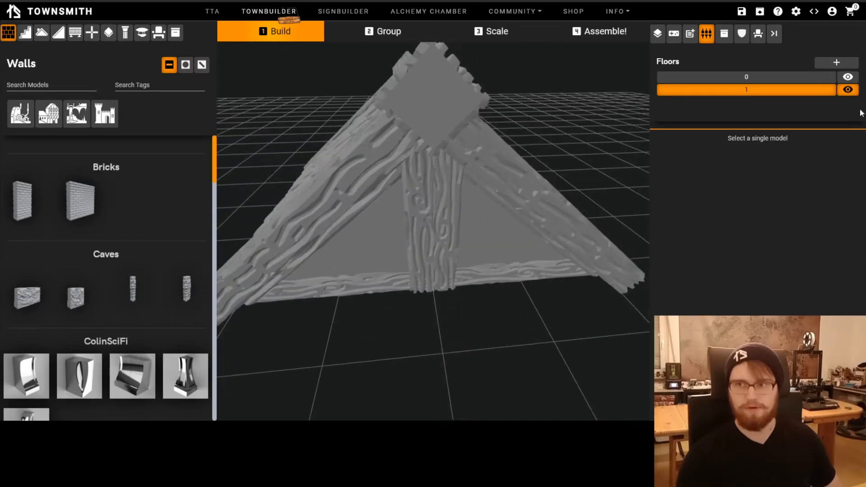
Show floor 0 alone to check its wall pegs, and return to floor 1 alone to compare the roof's underside
{"action": "left_click", "coordinate": [846, 91]}
{"action": "left_click", "coordinate": [848, 77]}
{"action": "left_click_drag", "start_coordinate": [526, 200], "coordinate": [397, 309]}
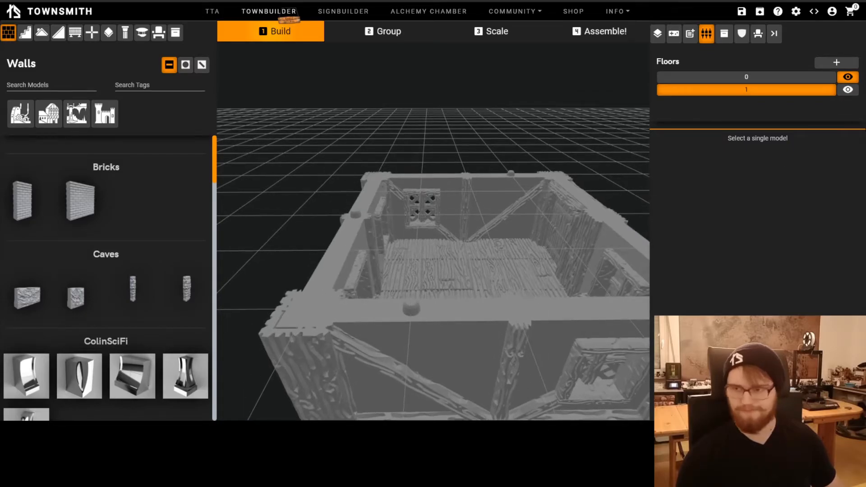
{"action": "left_click", "coordinate": [848, 90]}
{"action": "left_click", "coordinate": [848, 80]}
{"action": "left_click_drag", "start_coordinate": [519, 307], "coordinate": [488, 187]}
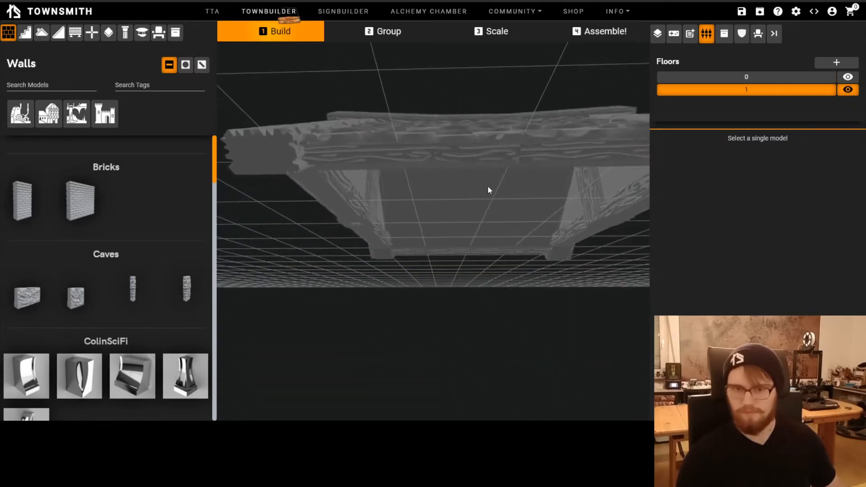
Set Bottom down to Peg on two adjoining roof pieces along the eaves
{"action": "left_click", "coordinate": [399, 163]}
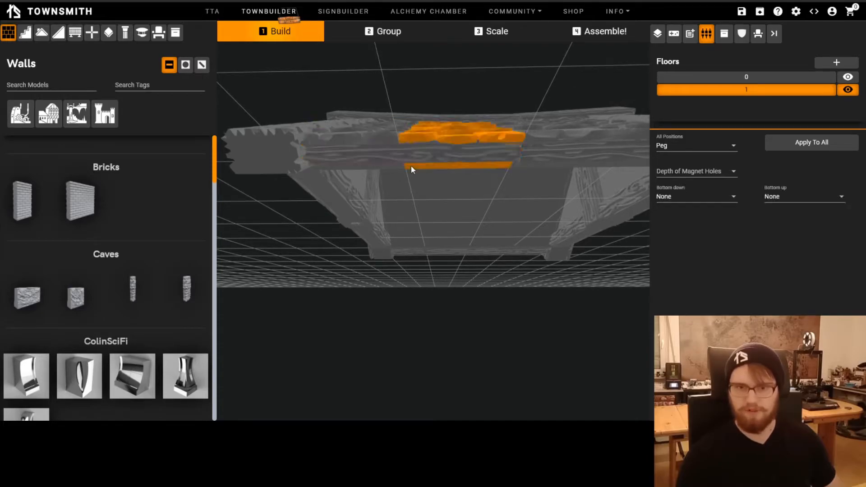
{"action": "left_click", "coordinate": [681, 197]}
{"action": "left_click", "coordinate": [680, 178]}
{"action": "left_click", "coordinate": [394, 168]}
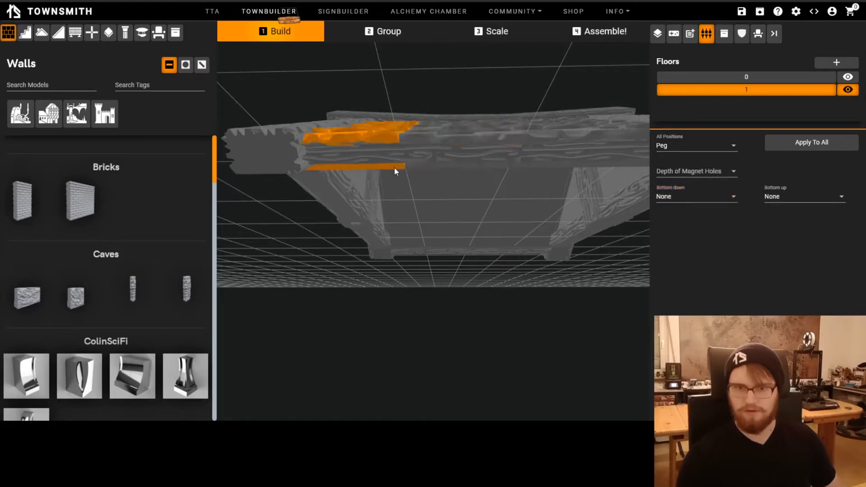
{"action": "left_click", "coordinate": [668, 197]}
{"action": "left_click", "coordinate": [681, 179]}
{"action": "left_click", "coordinate": [421, 279]}
{"action": "left_click_drag", "start_coordinate": [447, 258], "coordinate": [595, 207]}
Set the eaves roof piece beside the gable corner to Bottom down None and Bottom up Peg
{"action": "left_click", "coordinate": [590, 172]}
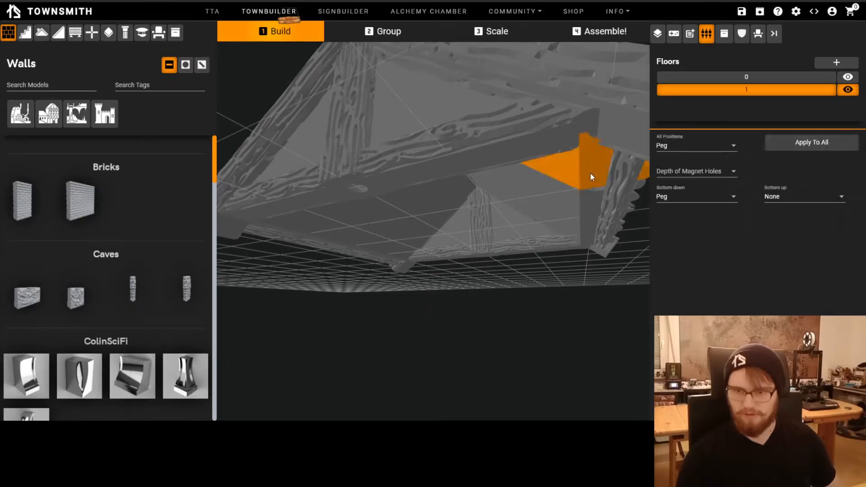
{"action": "left_click", "coordinate": [711, 203]}
{"action": "left_click", "coordinate": [676, 217]}
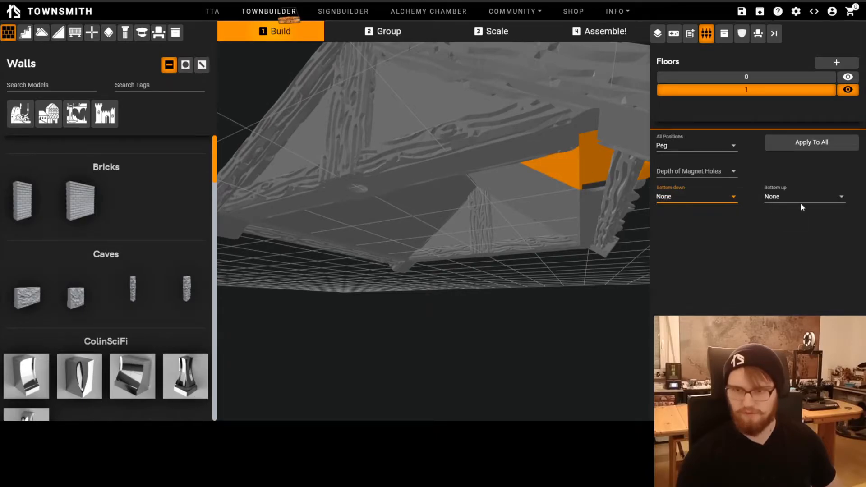
{"action": "left_click", "coordinate": [797, 200]}
{"action": "left_click", "coordinate": [804, 181]}
{"action": "left_click_drag", "start_coordinate": [443, 315], "coordinate": [413, 292]}
{"action": "left_click", "coordinate": [413, 292]}
Examine the roof's edge beam from below and check its available connector positions
{"action": "left_click_drag", "start_coordinate": [523, 241], "coordinate": [561, 217]}
{"action": "left_click", "coordinate": [623, 183]}
{"action": "left_click_drag", "start_coordinate": [622, 183], "coordinate": [512, 291]}
{"action": "left_click_drag", "start_coordinate": [505, 289], "coordinate": [443, 277]}
{"action": "scroll", "coordinate": [543, 225], "scroll_direction": "up", "scroll_amount": 3}
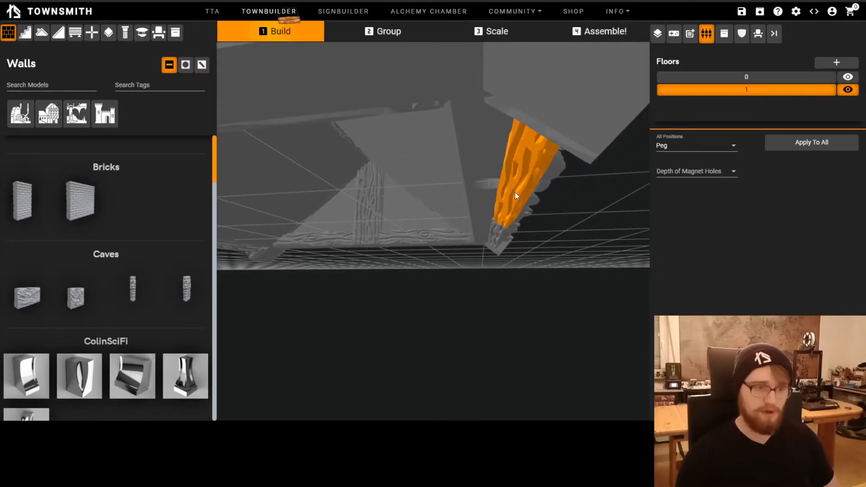
{"action": "scroll", "coordinate": [515, 191], "scroll_direction": "down", "scroll_amount": 4}
{"action": "left_click_drag", "start_coordinate": [513, 208], "coordinate": [471, 251]}
Show only floor 0 and examine the pegs on top of its walls from several sides
{"action": "left_click", "coordinate": [848, 89]}
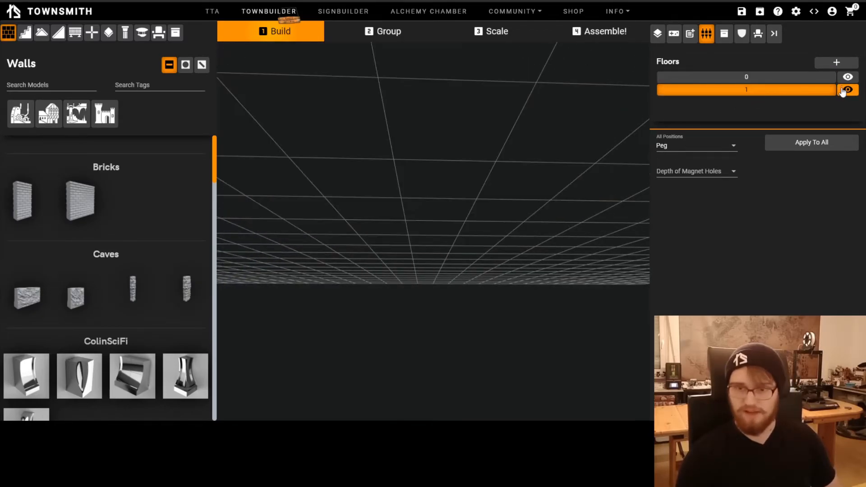
{"action": "left_click", "coordinate": [849, 76]}
{"action": "left_click_drag", "start_coordinate": [487, 251], "coordinate": [456, 317]}
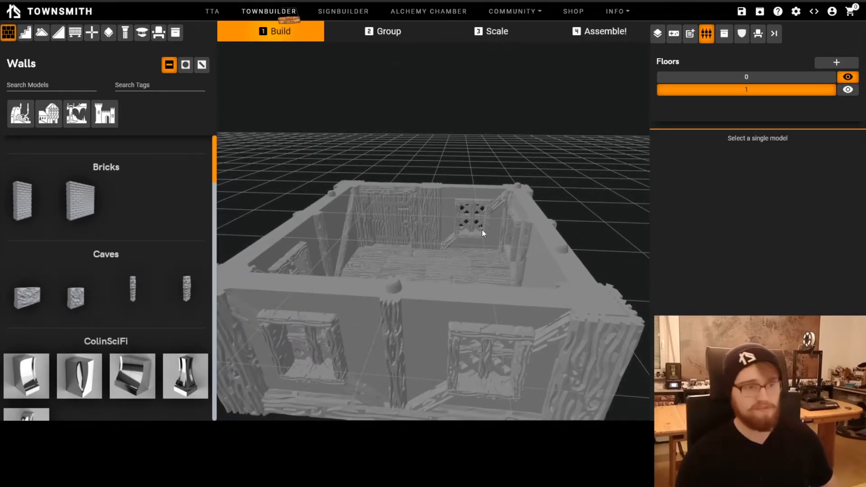
{"action": "scroll", "coordinate": [526, 268], "scroll_direction": "down", "scroll_amount": 3}
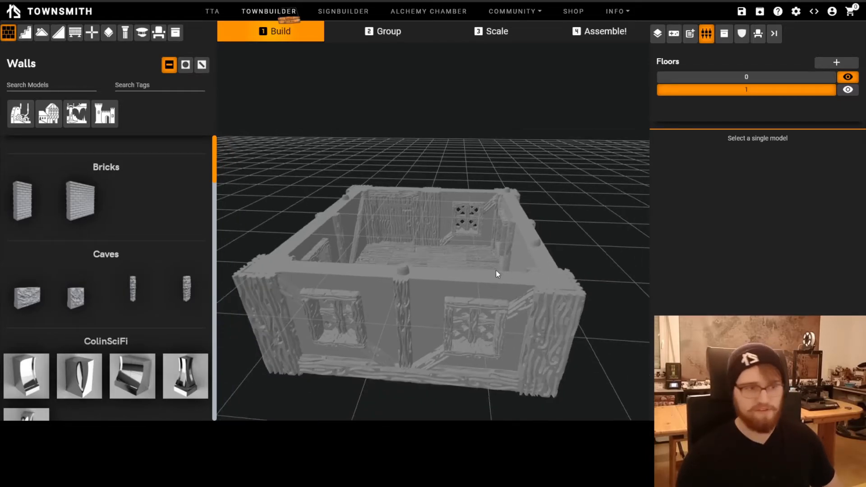
{"action": "left_click_drag", "start_coordinate": [581, 250], "coordinate": [531, 259]}
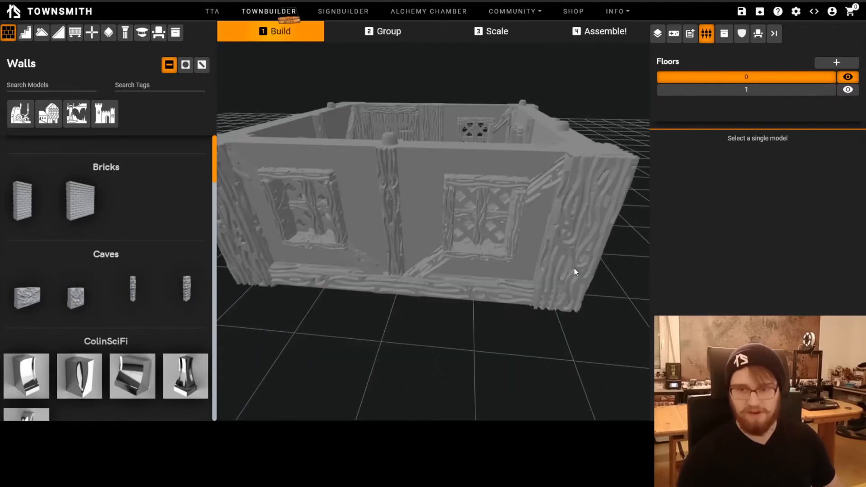
{"action": "left_click_drag", "start_coordinate": [574, 268], "coordinate": [459, 283]}
Set Top middle to None on the braced side wall of floor 0
{"action": "left_click", "coordinate": [459, 283]}
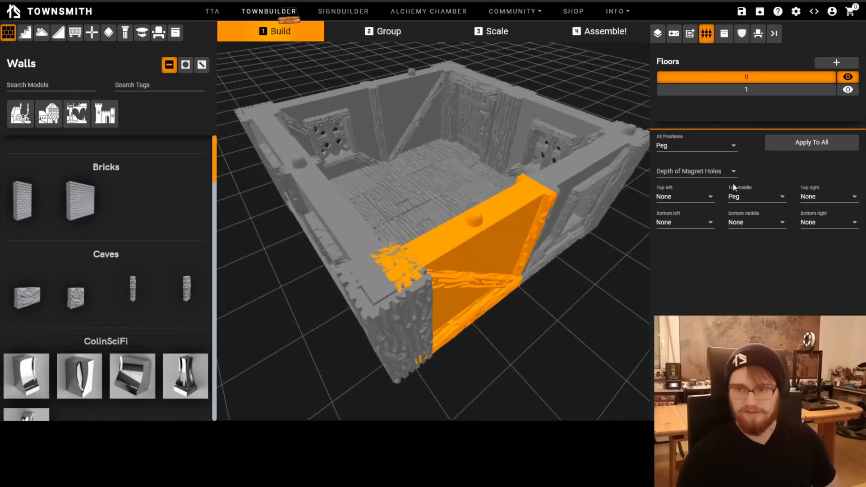
{"action": "left_click", "coordinate": [753, 198]}
{"action": "left_click", "coordinate": [758, 196]}
{"action": "left_click", "coordinate": [543, 287]}
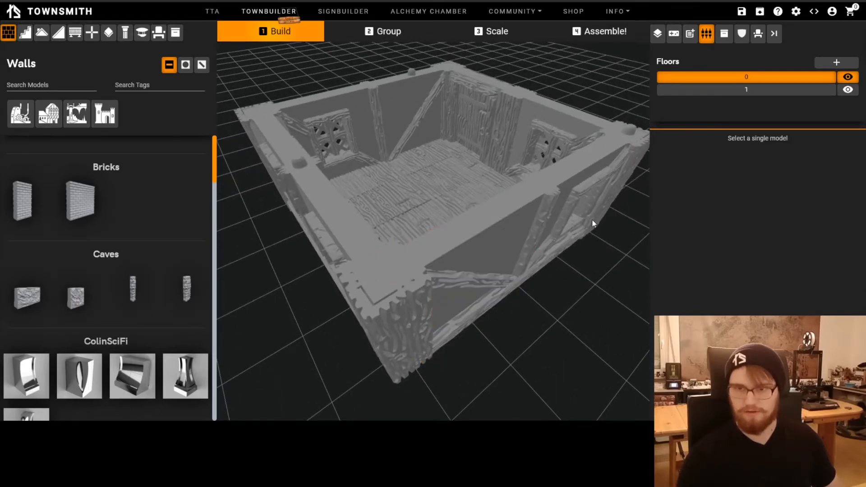
Apply None to all connector positions of the pegged corner column on floor 0
{"action": "left_click", "coordinate": [625, 140]}
{"action": "left_click", "coordinate": [692, 149]}
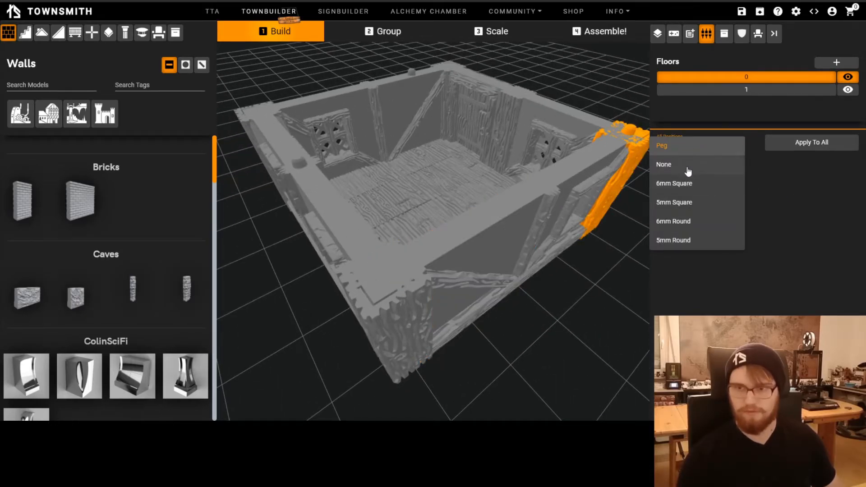
{"action": "left_click", "coordinate": [686, 168]}
{"action": "left_click", "coordinate": [527, 337]}
{"action": "left_click_drag", "start_coordinate": [569, 175], "coordinate": [602, 157]}
{"action": "left_click", "coordinate": [596, 111]}
{"action": "left_click", "coordinate": [708, 150]}
{"action": "left_click", "coordinate": [709, 147]}
{"action": "left_click", "coordinate": [807, 147]}
{"action": "left_click", "coordinate": [535, 307]}
Set Top middle to None on the braced wall of the opposite long side
{"action": "left_click_drag", "start_coordinate": [345, 374], "coordinate": [393, 348]}
{"action": "left_click", "coordinate": [396, 124]}
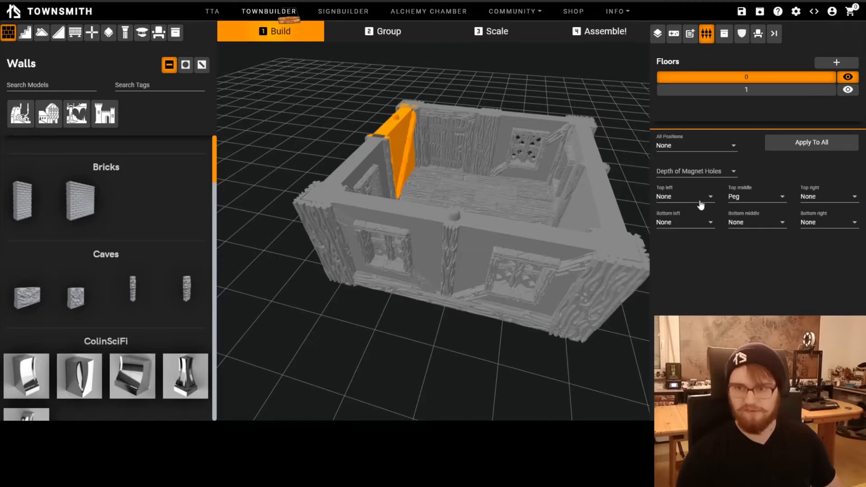
{"action": "left_click", "coordinate": [755, 201]}
{"action": "left_click", "coordinate": [739, 216]}
{"action": "left_click", "coordinate": [388, 333]}
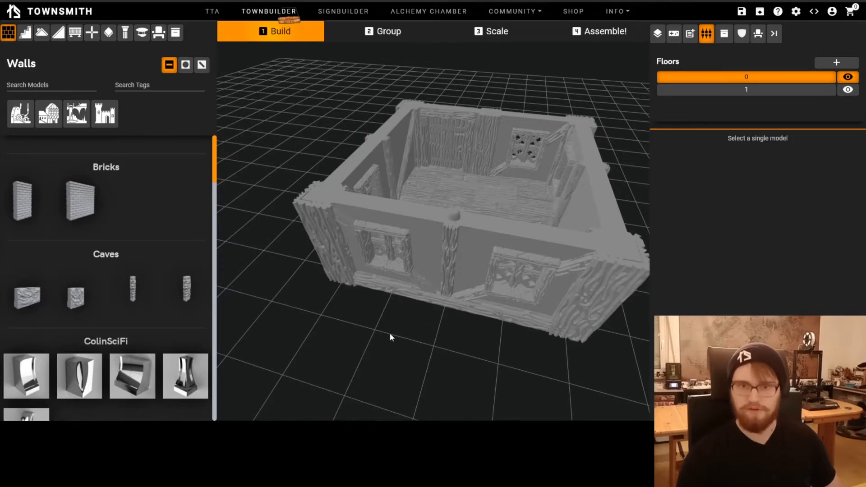
{"action": "left_click_drag", "start_coordinate": [389, 333], "coordinate": [408, 330]}
Set the front gable side's left window wall to Top left None and Top middle Peg
{"action": "left_click", "coordinate": [468, 224]}
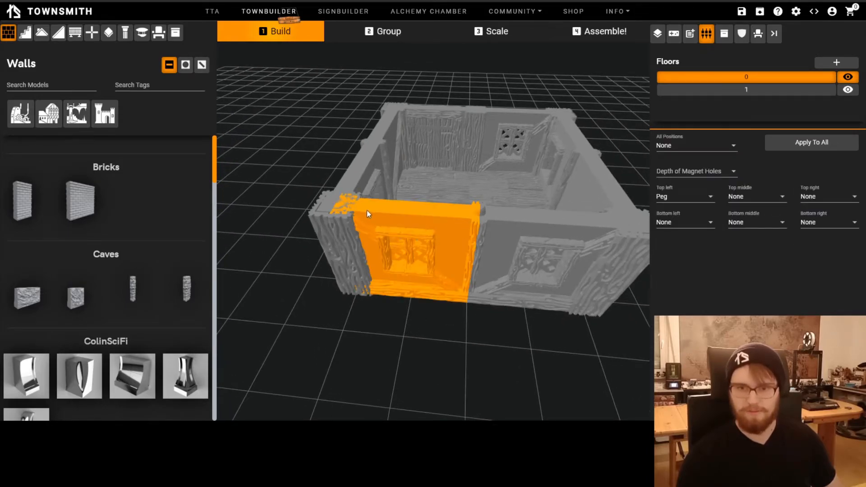
{"action": "left_click", "coordinate": [705, 198]}
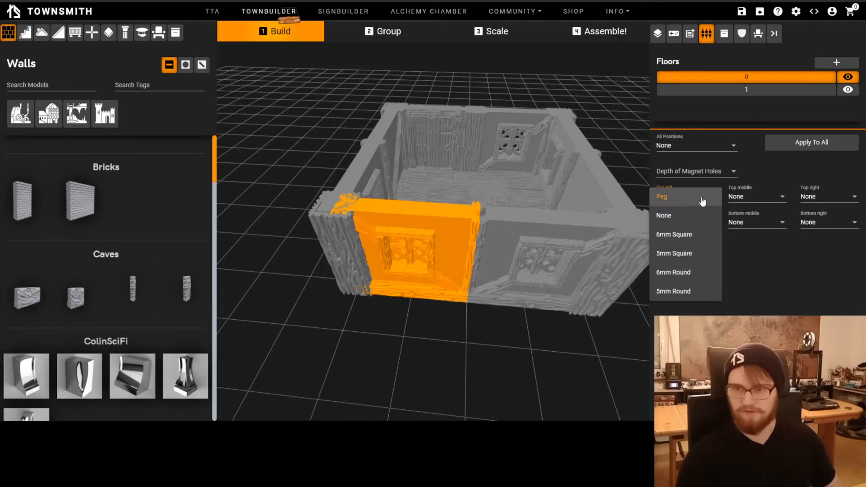
{"action": "left_click", "coordinate": [677, 218]}
{"action": "left_click", "coordinate": [743, 199]}
{"action": "left_click", "coordinate": [735, 177]}
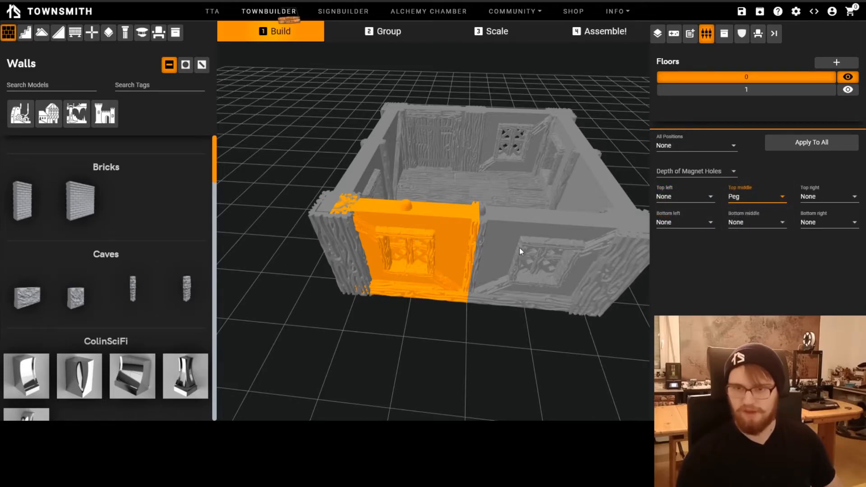
Set the remaining peg at the front middle column to None and the right window wall's Top middle to Peg
{"action": "left_click", "coordinate": [502, 218]}
{"action": "left_click", "coordinate": [677, 198]}
{"action": "left_click", "coordinate": [681, 217]}
{"action": "left_click", "coordinate": [526, 317]}
{"action": "left_click", "coordinate": [535, 254]}
{"action": "left_click", "coordinate": [765, 198]}
{"action": "left_click", "coordinate": [736, 175]}
{"action": "left_click", "coordinate": [439, 355]}
Show floor 1 to view the whole house with its roof, and hide it again to inspect floor 0
{"action": "left_click", "coordinate": [848, 90]}
{"action": "left_click_drag", "start_coordinate": [503, 313], "coordinate": [534, 228]}
{"action": "left_click_drag", "start_coordinate": [413, 216], "coordinate": [481, 309]}
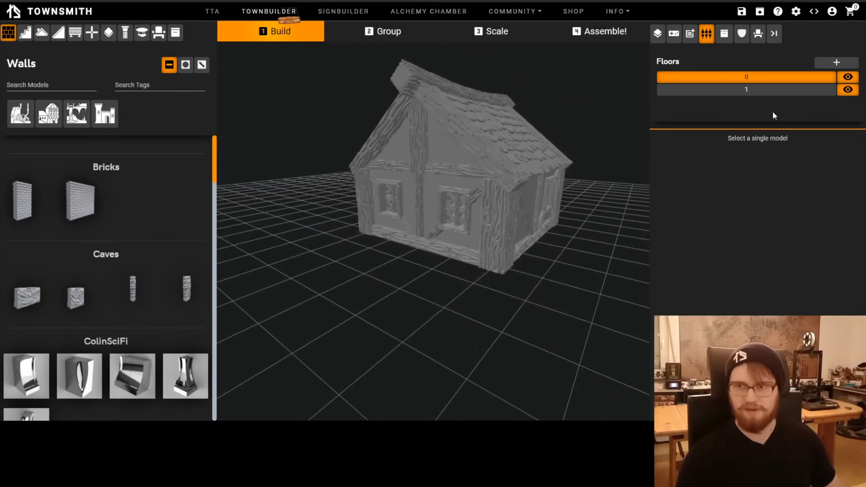
{"action": "left_click", "coordinate": [853, 78]}
{"action": "left_click", "coordinate": [854, 78]}
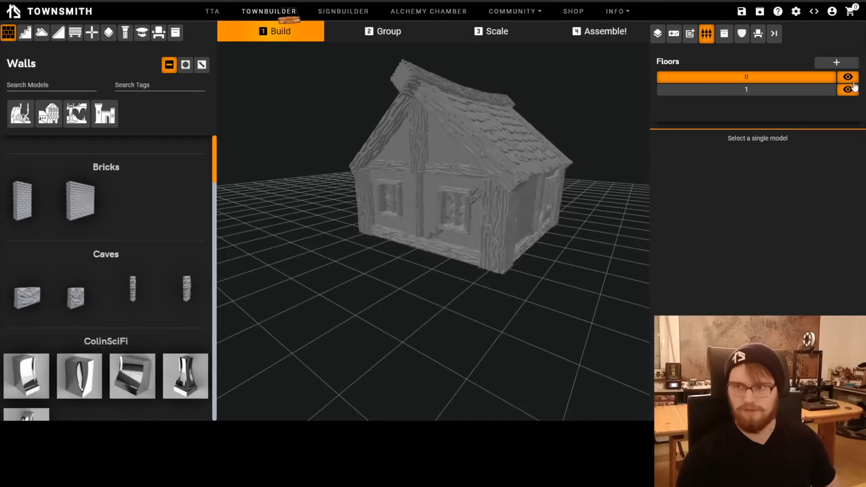
{"action": "left_click", "coordinate": [848, 92]}
{"action": "left_click_drag", "start_coordinate": [495, 261], "coordinate": [510, 335]}
{"action": "scroll", "coordinate": [540, 229], "scroll_direction": "up", "scroll_amount": 3}
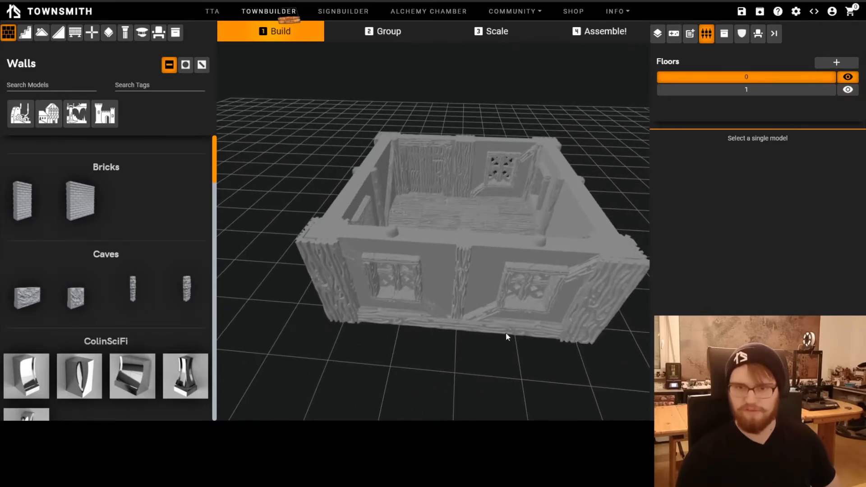
Set Top middle to Peg on the back side's window wall and the wall on the other side of its middle column
{"action": "left_click", "coordinate": [511, 144]}
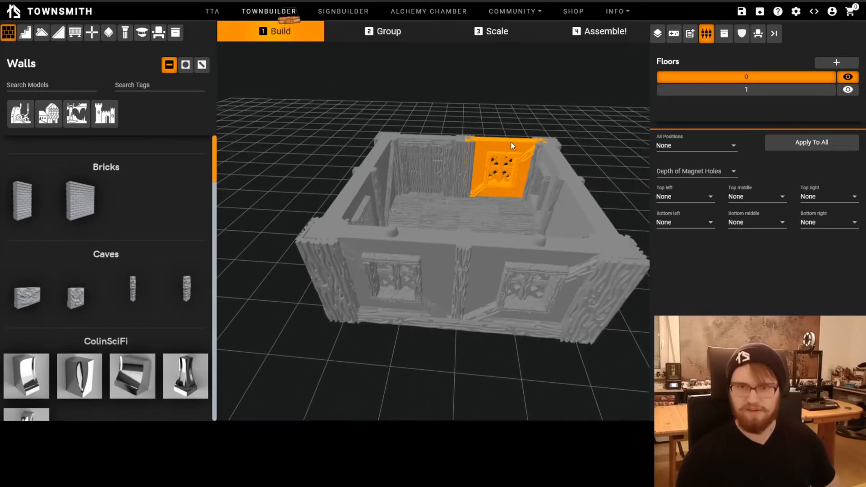
{"action": "left_click", "coordinate": [758, 197]}
{"action": "left_click", "coordinate": [742, 178]}
{"action": "left_click", "coordinate": [463, 149]}
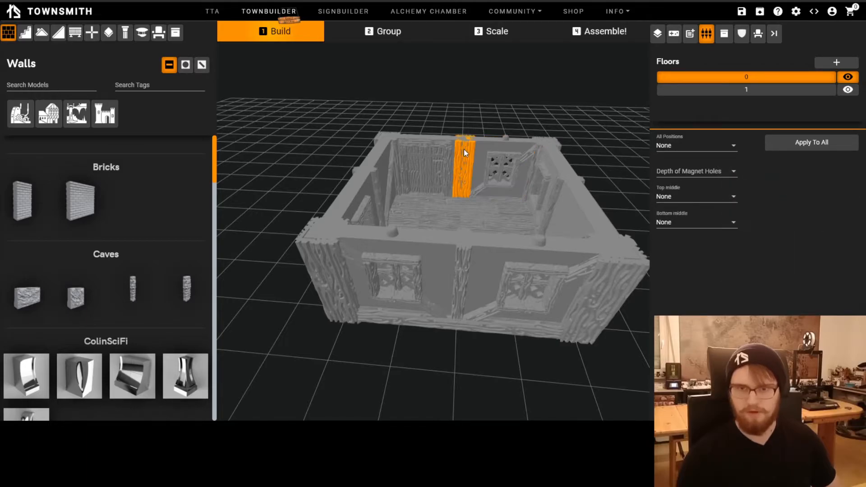
{"action": "left_click", "coordinate": [429, 144]}
{"action": "left_click", "coordinate": [753, 198]}
{"action": "left_click", "coordinate": [761, 176]}
{"action": "left_click_drag", "start_coordinate": [479, 371], "coordinate": [464, 361]}
{"action": "left_click_drag", "start_coordinate": [516, 295], "coordinate": [506, 281]}
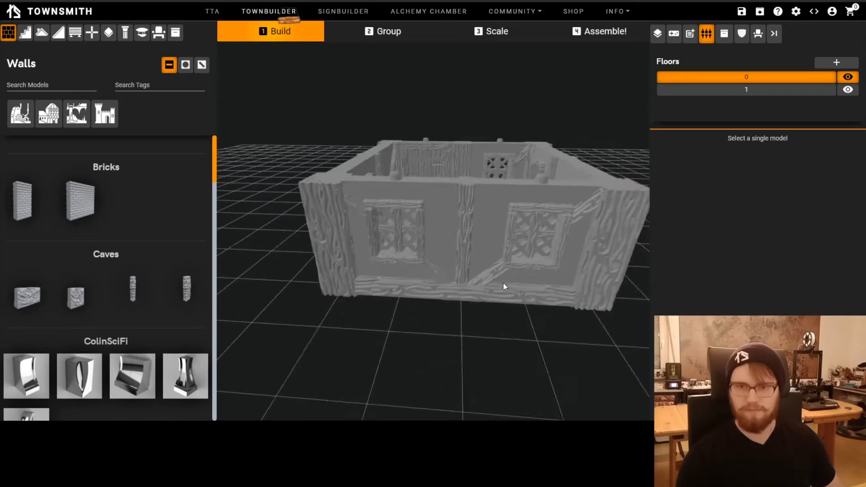
Show only floor 1 and apply None to all connector positions of the gable's middle column and both adjacent wall pieces
{"action": "left_click", "coordinate": [782, 88]}
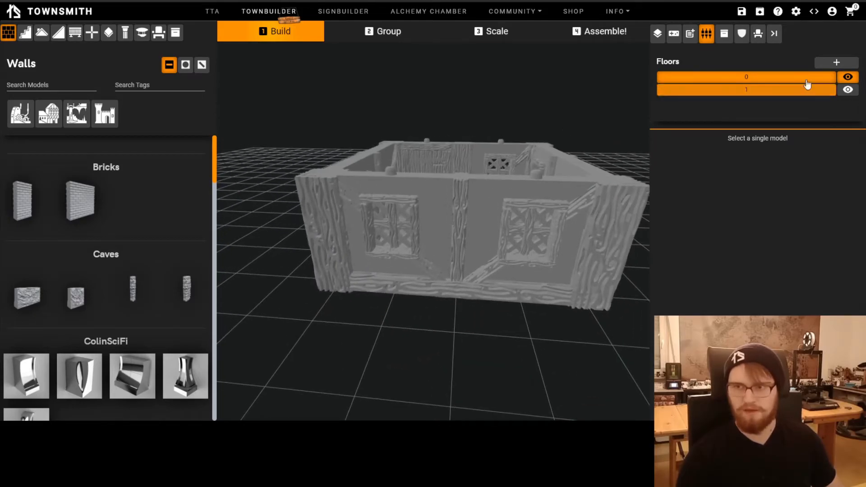
{"action": "left_click_drag", "start_coordinate": [586, 212], "coordinate": [503, 155]}
{"action": "left_click", "coordinate": [528, 134]}
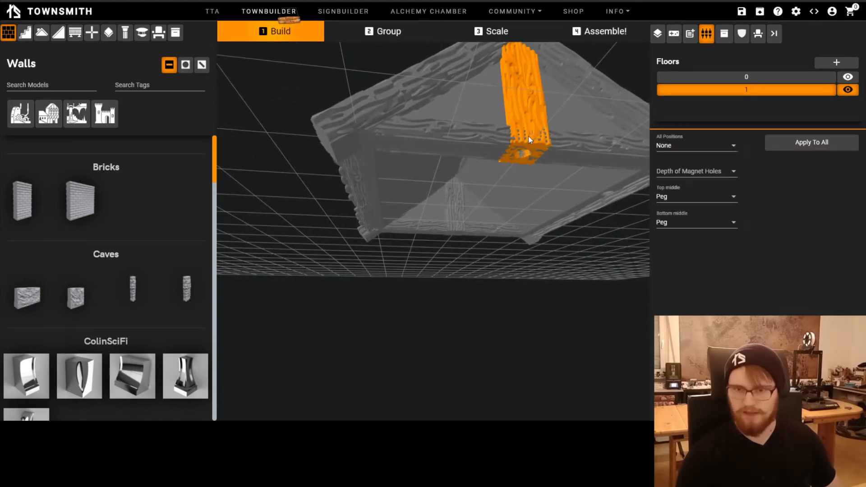
{"action": "left_click", "coordinate": [567, 127], "text": "shift"}
{"action": "left_click", "coordinate": [496, 128], "text": "shift"}
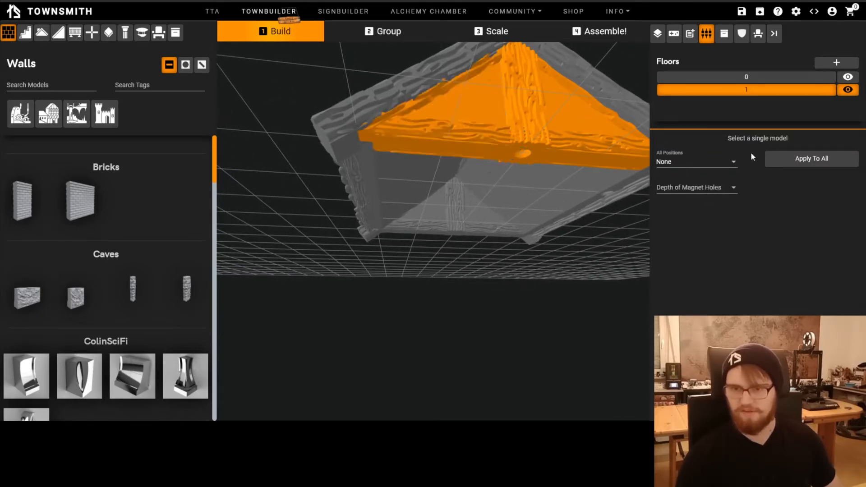
{"action": "left_click", "coordinate": [405, 275]}
{"action": "left_click_drag", "start_coordinate": [404, 276], "coordinate": [407, 149]}
{"action": "left_click", "coordinate": [414, 136]}
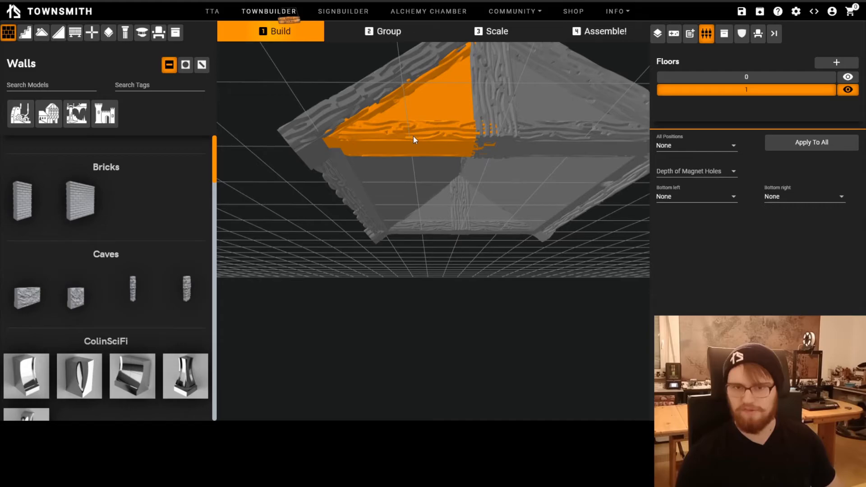
{"action": "left_click", "coordinate": [495, 98], "text": "shift"}
{"action": "left_click", "coordinate": [534, 102], "text": "shift"}
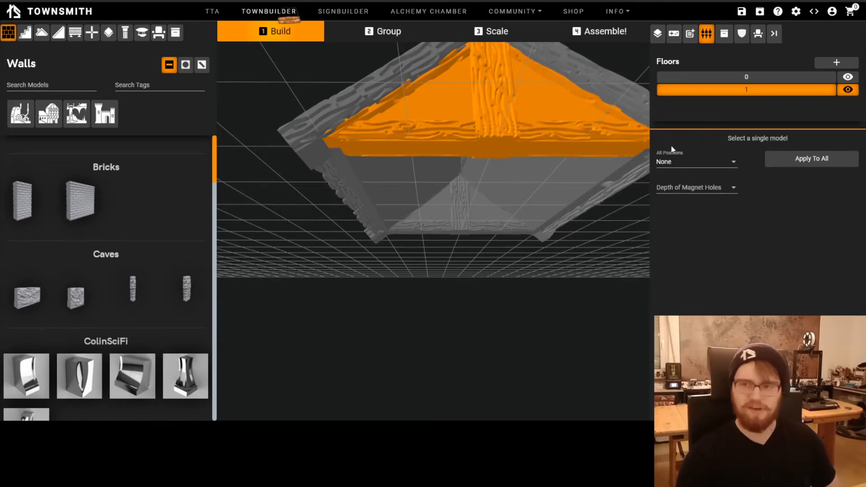
{"action": "left_click", "coordinate": [698, 162]}
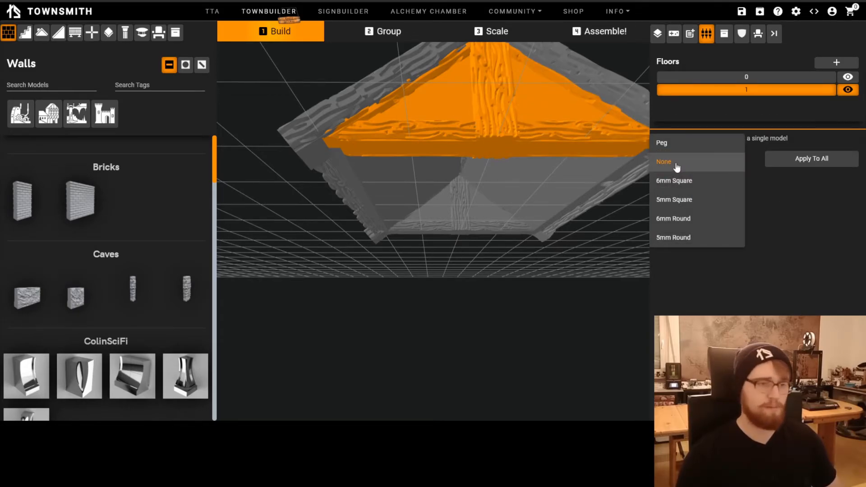
{"action": "left_click", "coordinate": [431, 370]}
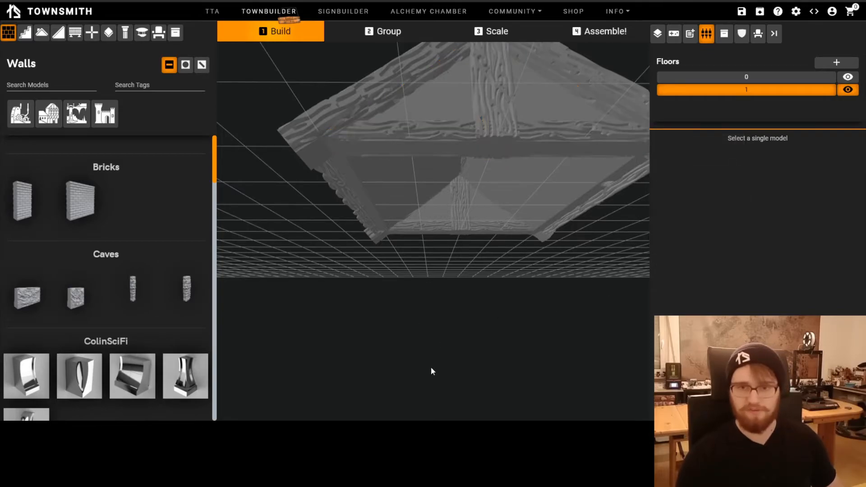
Set Bottom left to Peg on both gable wall pieces beside the front middle column
{"action": "left_click", "coordinate": [440, 154]}
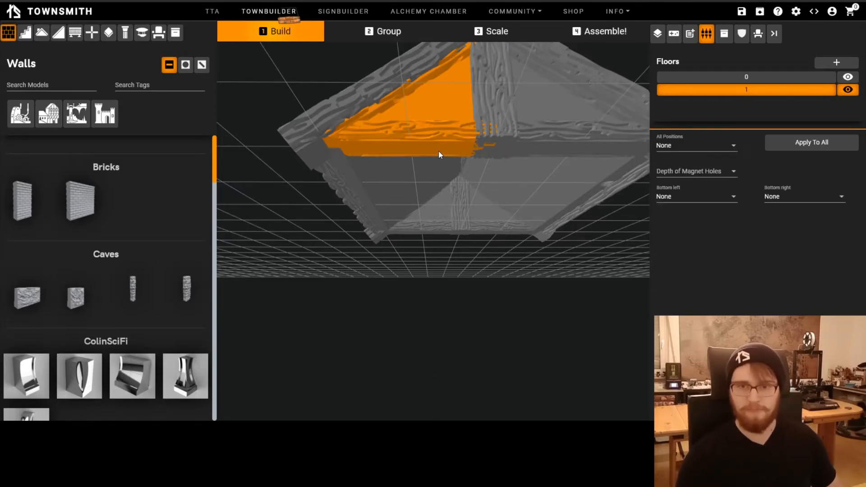
{"action": "left_click", "coordinate": [695, 198]}
{"action": "left_click", "coordinate": [681, 179]}
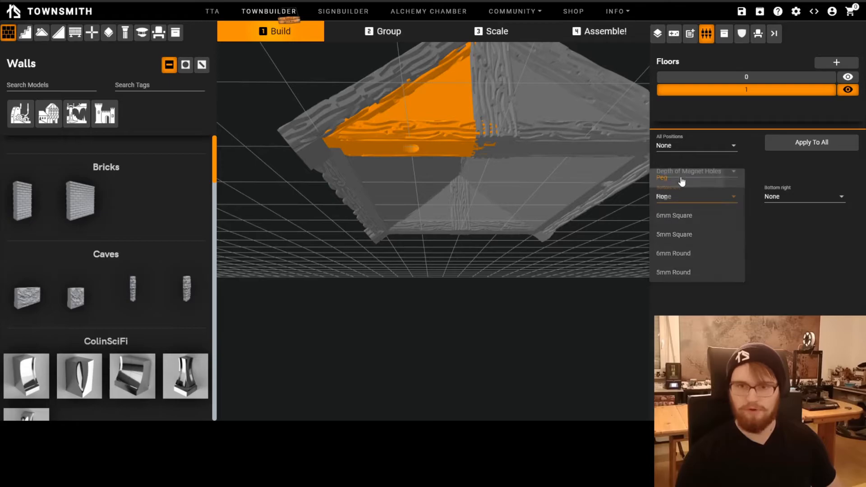
{"action": "left_click", "coordinate": [574, 131]}
{"action": "left_click", "coordinate": [695, 199]}
{"action": "left_click", "coordinate": [681, 176]}
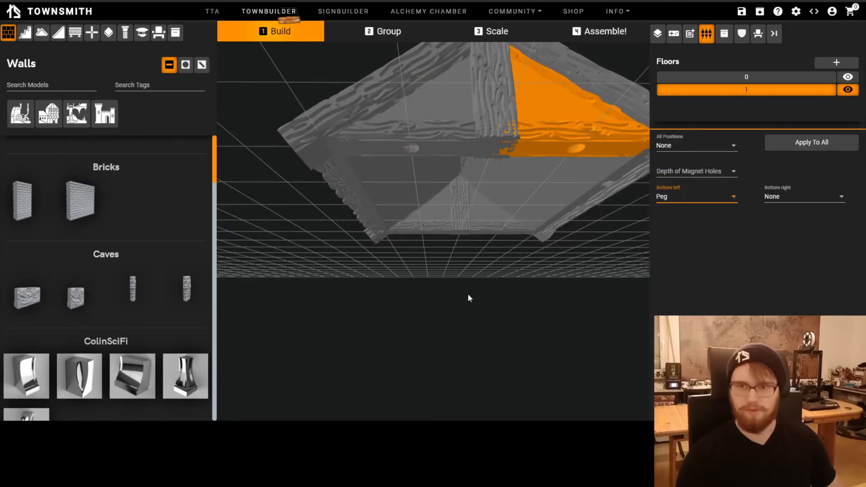
Set Bottom left to Peg on both gable wall pieces at the far end of the roof floor
{"action": "left_click", "coordinate": [467, 294]}
{"action": "left_click", "coordinate": [489, 223]}
{"action": "left_click", "coordinate": [684, 204]}
{"action": "left_click", "coordinate": [682, 177]}
{"action": "left_click", "coordinate": [423, 229]}
{"action": "left_click", "coordinate": [664, 200]}
{"action": "left_click", "coordinate": [671, 180]}
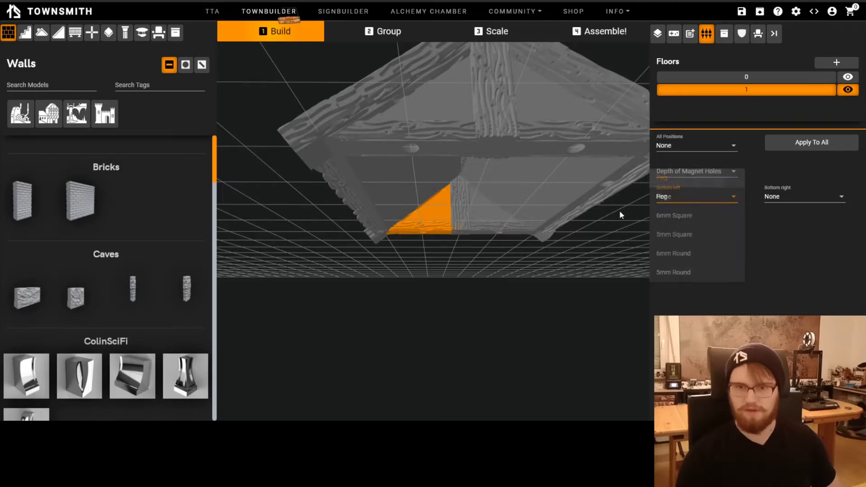
Show floor 0 together with the roof floor and examine the whole house from several sides
{"action": "left_click", "coordinate": [385, 280]}
{"action": "left_click_drag", "start_coordinate": [386, 280], "coordinate": [487, 318]}
{"action": "key", "text": "Page_Down"}
{"action": "left_click", "coordinate": [848, 78]}
{"action": "left_click_drag", "start_coordinate": [451, 285], "coordinate": [514, 329]}
{"action": "left_click_drag", "start_coordinate": [504, 296], "coordinate": [459, 319]}
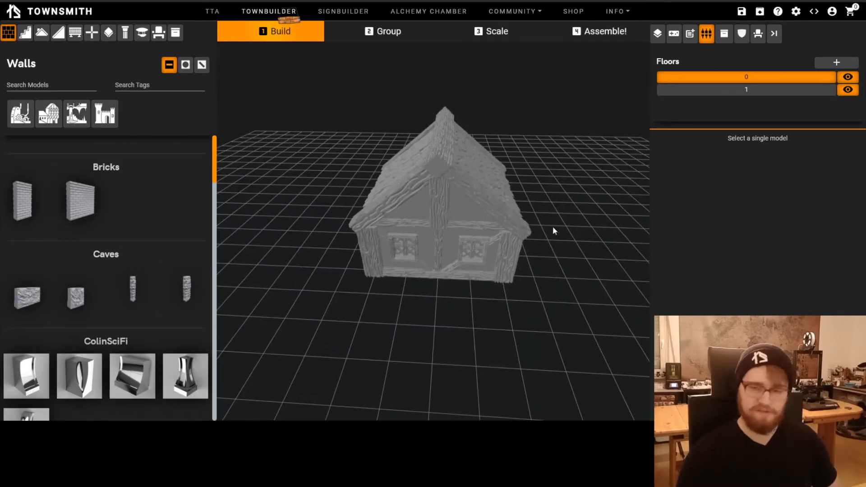
{"action": "left_click_drag", "start_coordinate": [473, 268], "coordinate": [498, 338]}
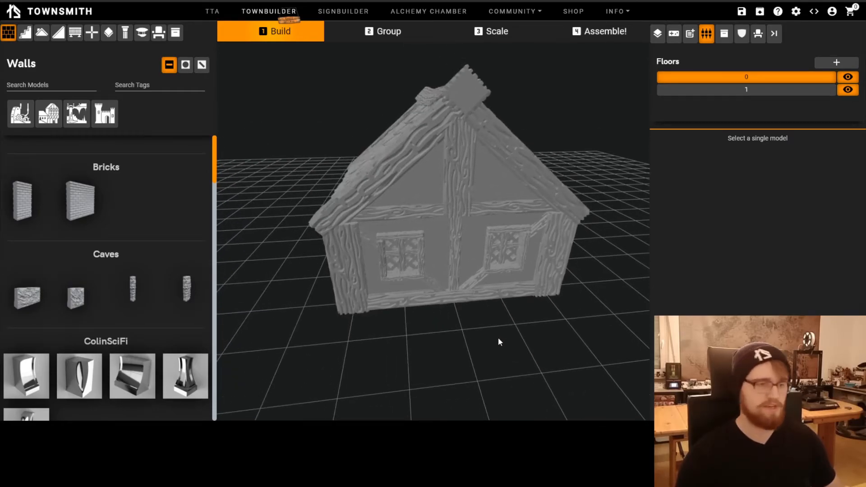
{"action": "left_click_drag", "start_coordinate": [510, 345], "coordinate": [470, 358]}
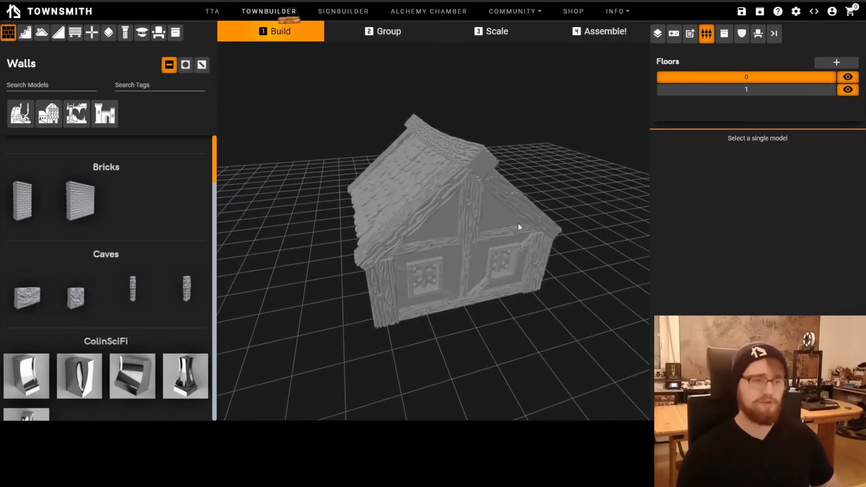
{"action": "left_click_drag", "start_coordinate": [509, 256], "coordinate": [498, 299]}
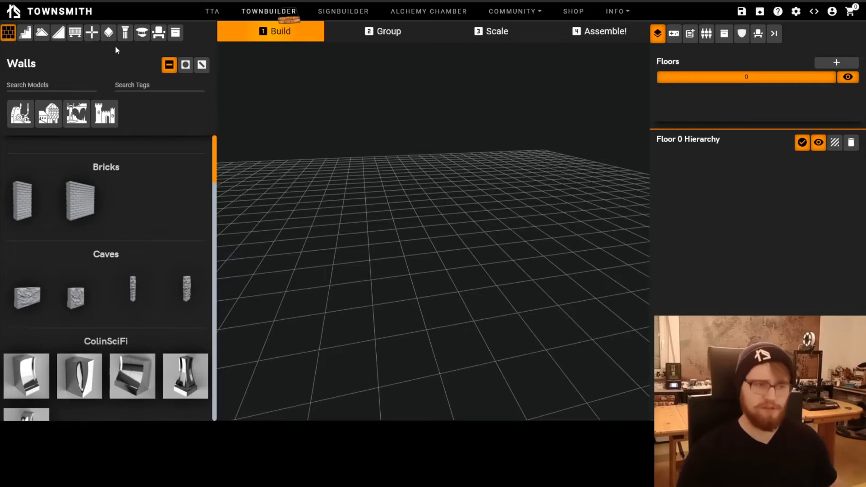
Place a stone railing with two window-like openings on the empty grid of floor 0
{"action": "left_click", "coordinate": [78, 36]}
{"action": "scroll", "coordinate": [107, 342], "scroll_direction": "down", "scroll_amount": 6}
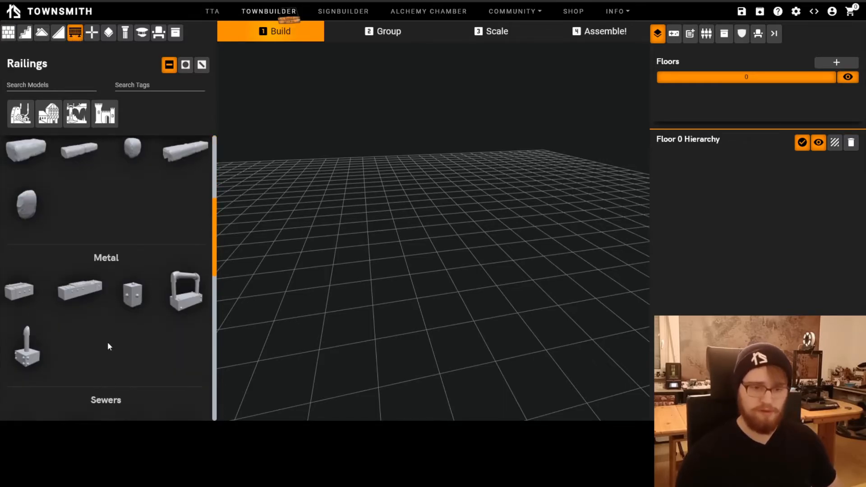
{"action": "scroll", "coordinate": [106, 334], "scroll_direction": "down", "scroll_amount": 6}
{"action": "left_click_drag", "start_coordinate": [94, 218], "coordinate": [433, 269]}
{"action": "left_click", "coordinate": [444, 313]}
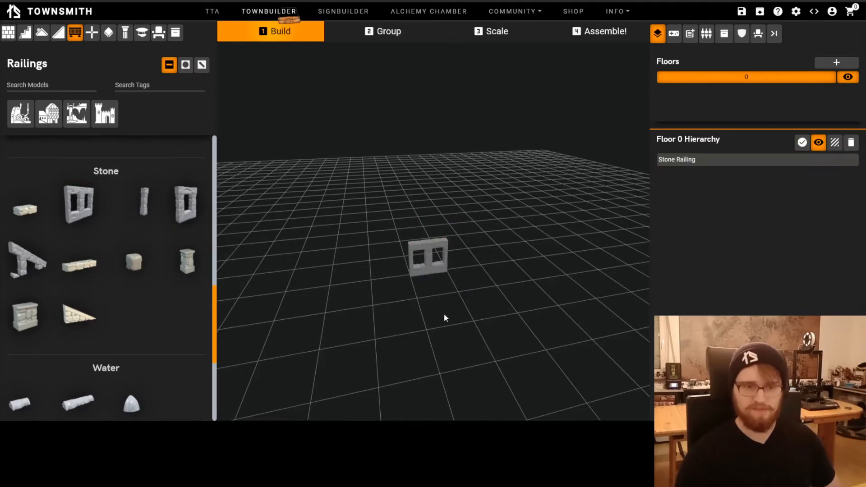
Place the solid block-shaped stone railing on the grid beside the railing with openings
{"action": "scroll", "coordinate": [424, 333], "scroll_direction": "up", "scroll_amount": 5}
{"action": "scroll", "coordinate": [397, 360], "scroll_direction": "down", "scroll_amount": 2}
{"action": "left_click_drag", "start_coordinate": [25, 315], "coordinate": [493, 267]}
{"action": "left_click", "coordinate": [517, 326]}
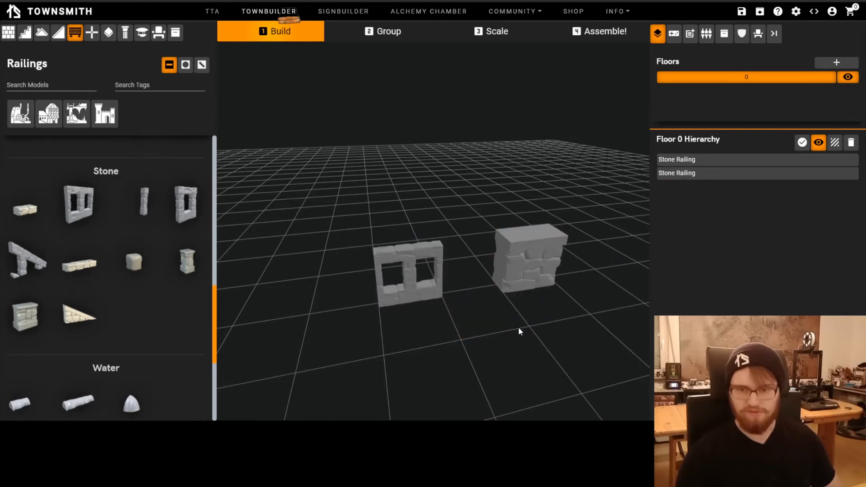
Select the solid stone railing and examine its peg and magnet-hole positions from below
{"action": "scroll", "coordinate": [517, 327], "scroll_direction": "up", "scroll_amount": 5}
{"action": "left_click_drag", "start_coordinate": [515, 335], "coordinate": [513, 330]}
{"action": "left_click", "coordinate": [549, 271]}
{"action": "left_click_drag", "start_coordinate": [549, 272], "coordinate": [493, 289]}
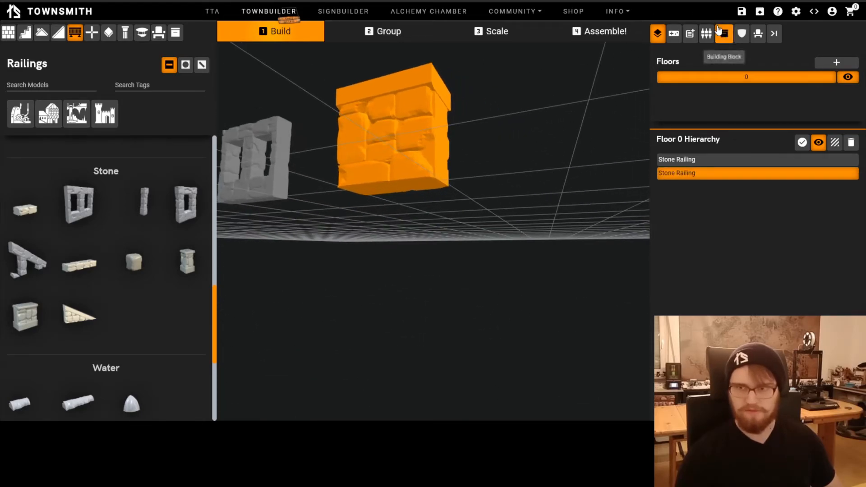
{"action": "left_click", "coordinate": [705, 33]}
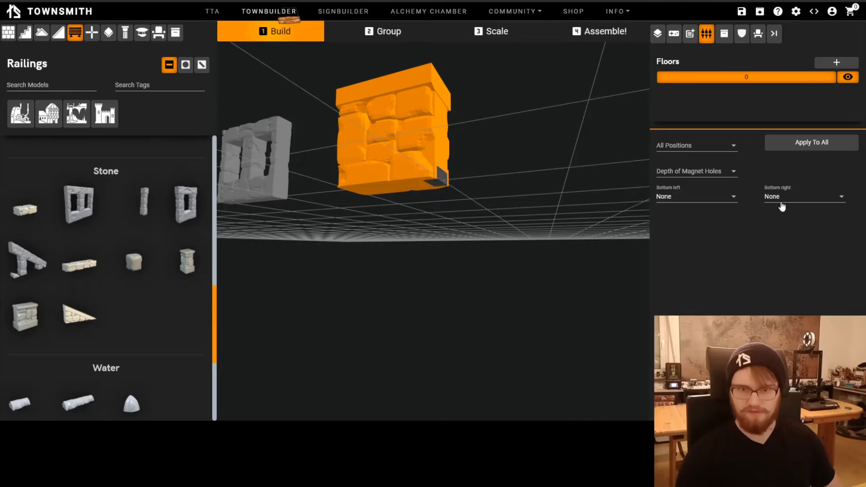
{"action": "scroll", "coordinate": [333, 297], "scroll_direction": "down", "scroll_amount": 5}
{"action": "left_click", "coordinate": [332, 297]}
{"action": "left_click_drag", "start_coordinate": [333, 297], "coordinate": [463, 379]}
{"action": "right_click_drag", "start_coordinate": [463, 375], "coordinate": [469, 305]}
{"action": "left_click", "coordinate": [470, 277]}
{"action": "left_click", "coordinate": [447, 323]}
Place a sloped stone railing beside the railing with openings, check its connector options and delete it again
{"action": "left_click_drag", "start_coordinate": [34, 270], "coordinate": [420, 289]}
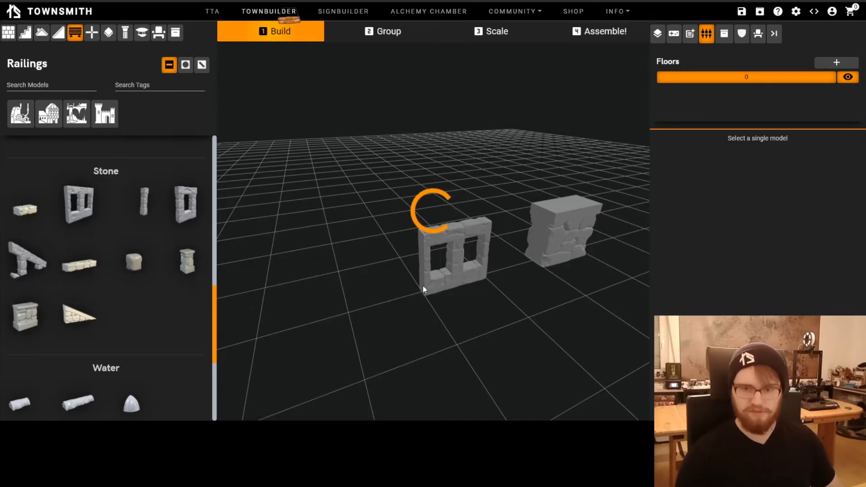
{"action": "key", "text": "w"}
{"action": "key", "text": "d"}
{"action": "key", "text": "a"}
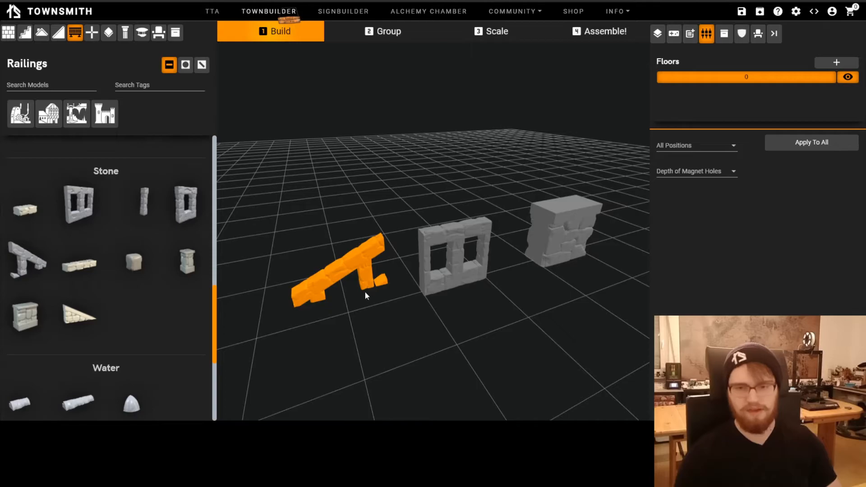
{"action": "key", "text": "Delete"}
Select the stone railing with openings and examine its connector options and its thin base from the side
{"action": "left_click", "coordinate": [436, 280]}
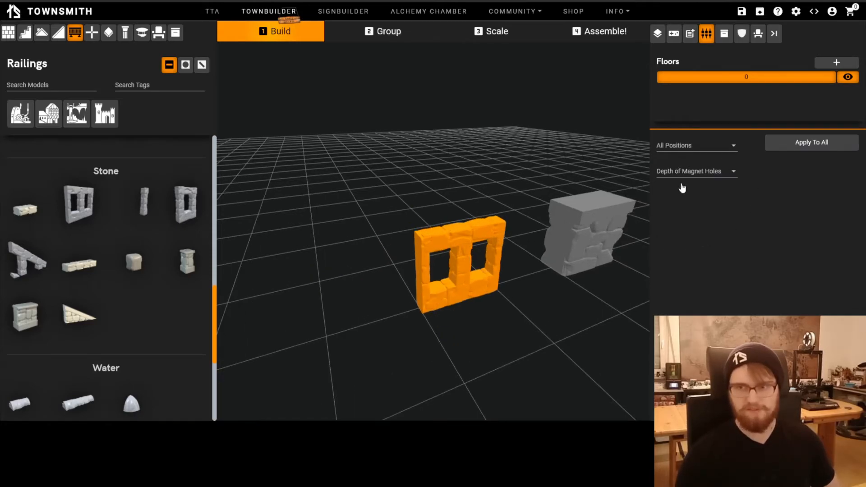
{"action": "left_click_drag", "start_coordinate": [491, 371], "coordinate": [560, 362]}
{"action": "right_click_drag", "start_coordinate": [560, 362], "coordinate": [465, 390]}
{"action": "scroll", "coordinate": [510, 329], "scroll_direction": "up", "scroll_amount": 3}
{"action": "left_click_drag", "start_coordinate": [510, 329], "coordinate": [483, 255]}
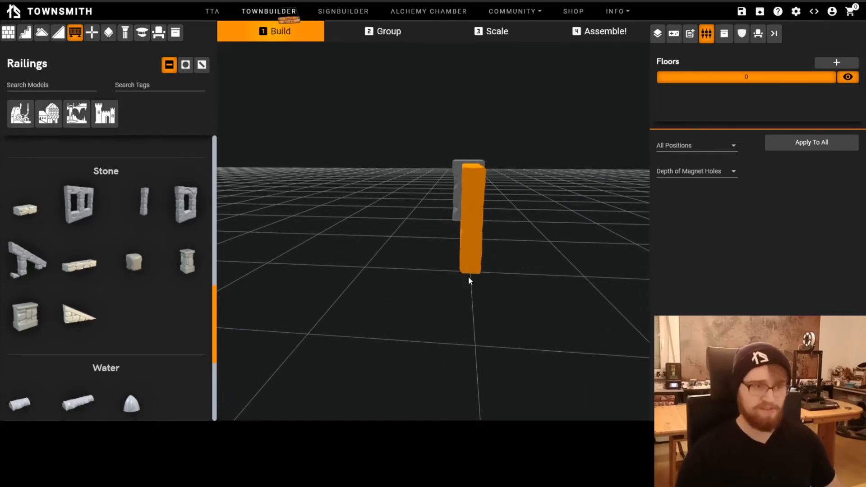
{"action": "scroll", "coordinate": [467, 279], "scroll_direction": "down", "scroll_amount": 3}
{"action": "left_click_drag", "start_coordinate": [474, 276], "coordinate": [428, 316]}
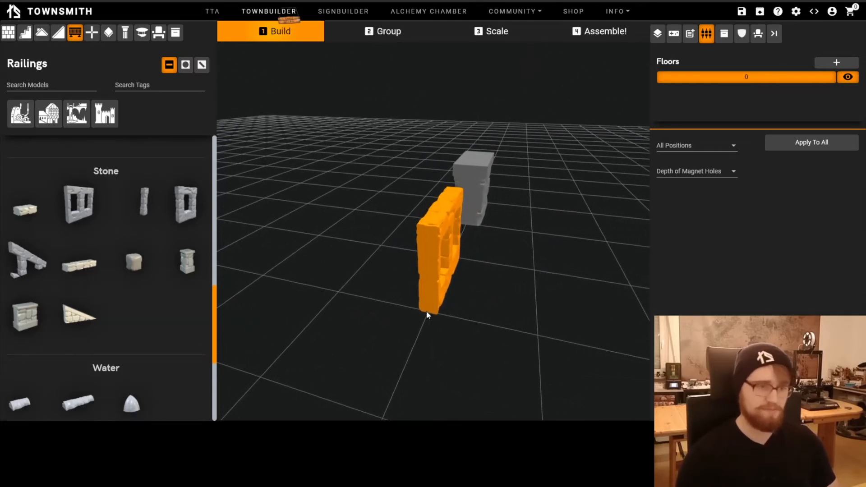
Delete the solid stone railing and the stone railing with openings from floor 0
{"action": "left_click", "coordinate": [447, 292]}
{"action": "left_click", "coordinate": [478, 196]}
{"action": "key", "text": "Delete"}
{"action": "left_click", "coordinate": [445, 222]}
{"action": "key", "text": "Delete"}
{"action": "left_click_drag", "start_coordinate": [424, 259], "coordinate": [445, 246]}
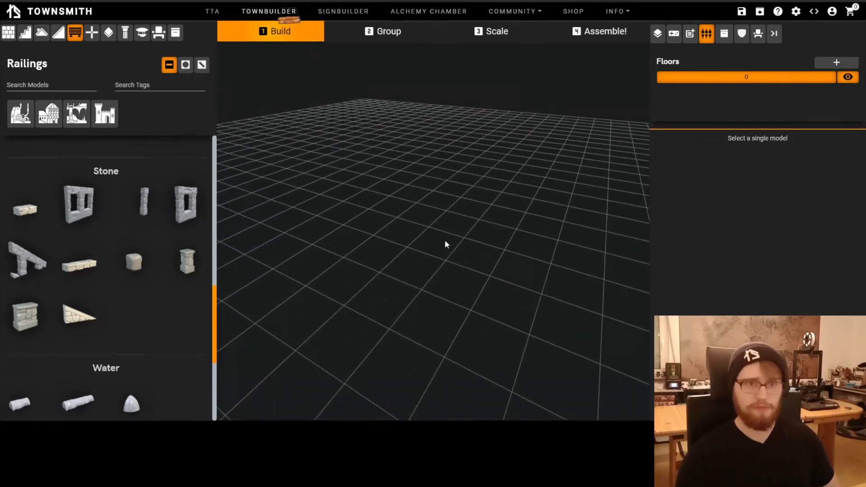
Place a Fachwerk Wall Lower Stripe and an X-braced Fachwerk wall end to end in a row on floor 0
{"action": "left_click", "coordinate": [8, 33]}
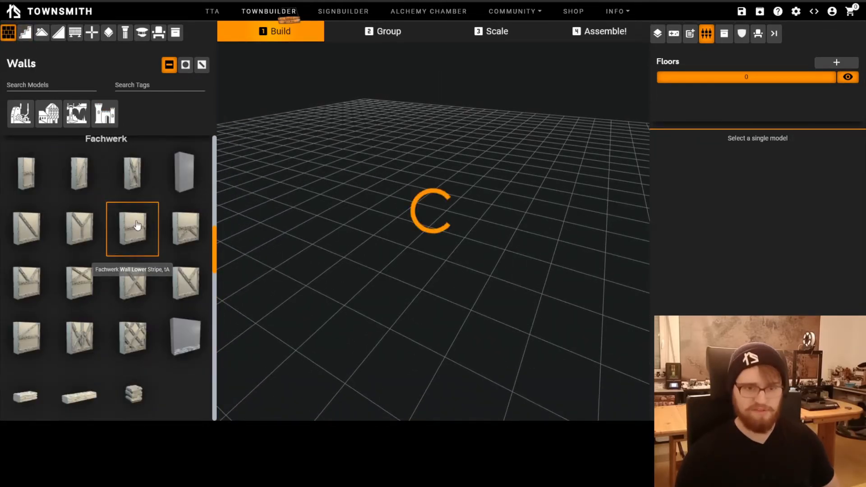
{"action": "left_click", "coordinate": [132, 228]}
{"action": "left_click_drag", "start_coordinate": [437, 205], "coordinate": [479, 274]}
{"action": "left_click_drag", "start_coordinate": [420, 286], "coordinate": [381, 302]}
{"action": "left_click_drag", "start_coordinate": [154, 309], "coordinate": [437, 208]}
{"action": "left_click_drag", "start_coordinate": [460, 280], "coordinate": [488, 267]}
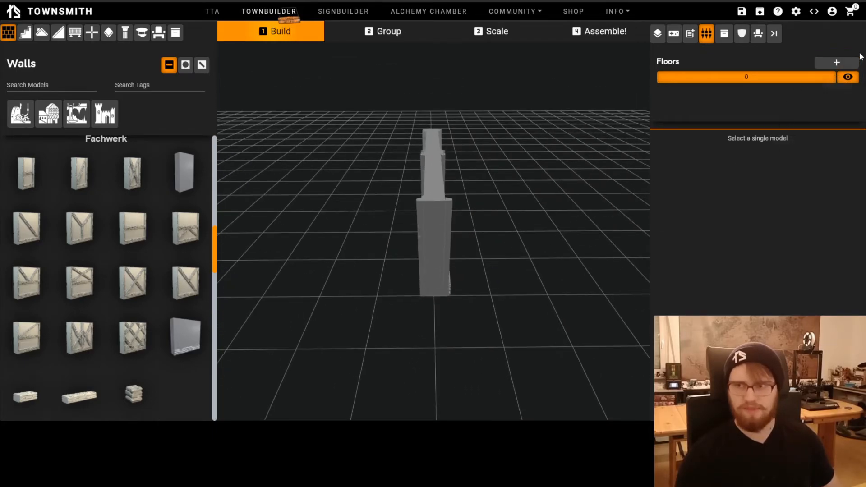
Add floor 1 and fill a two-by-four-cell area along one side of the walls with stone floor tiles
{"action": "left_click", "coordinate": [836, 62]}
{"action": "left_click_drag", "start_coordinate": [378, 201], "coordinate": [419, 275]}
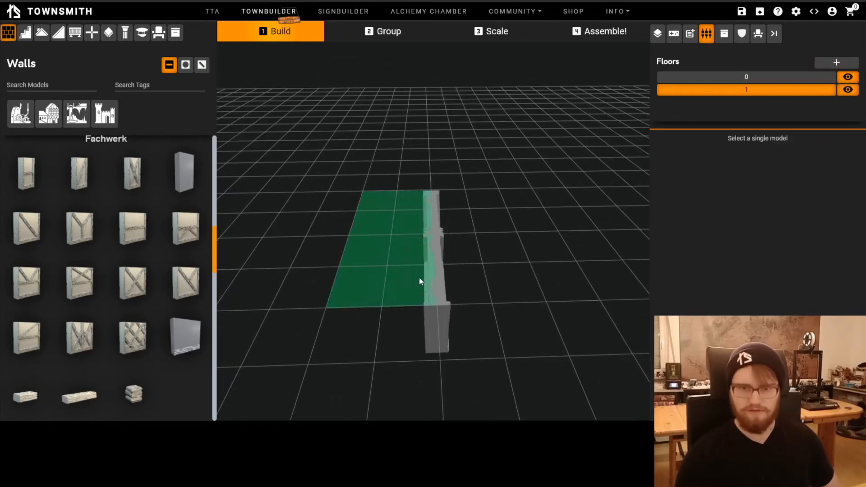
{"action": "left_click", "coordinate": [108, 33]}
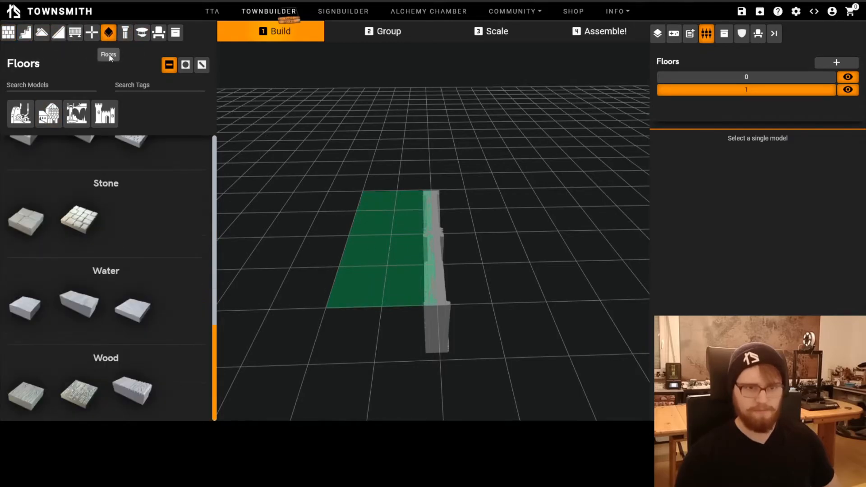
{"action": "left_click", "coordinate": [45, 223]}
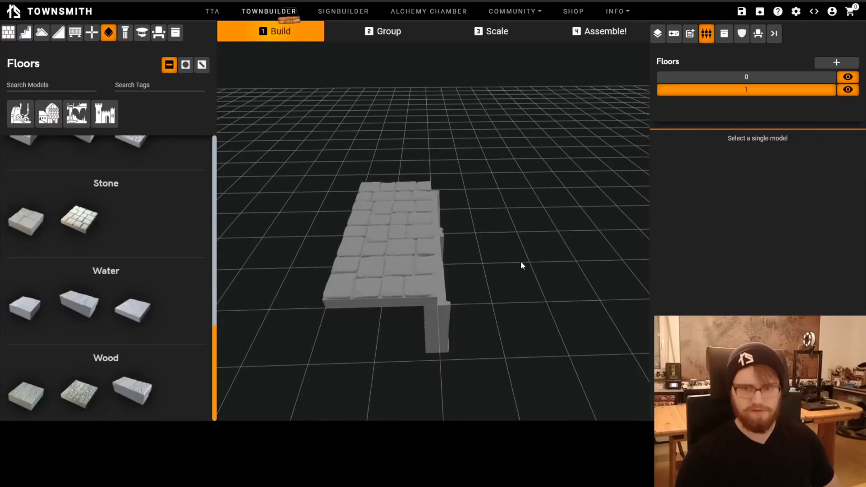
Fill the strip along the other side of the wall tops on floor 1 with stone railings with openings
{"action": "left_click_drag", "start_coordinate": [453, 202], "coordinate": [458, 284]}
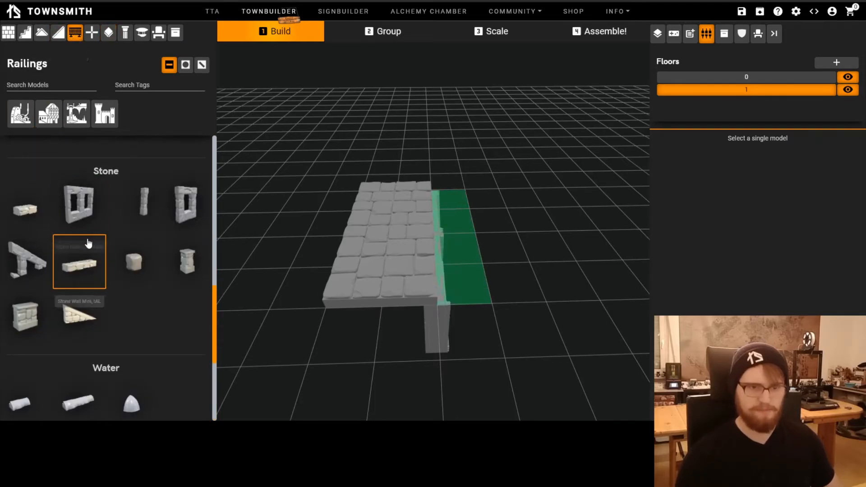
{"action": "left_click", "coordinate": [90, 212]}
{"action": "left_click_drag", "start_coordinate": [461, 369], "coordinate": [426, 276]}
{"action": "left_click_drag", "start_coordinate": [491, 335], "coordinate": [469, 325]}
Switch to floor 0, hide floor 1 and set Top middle to Peg on both Fachwerk walls
{"action": "key", "text": "Page_Down"}
{"action": "left_click_drag", "start_coordinate": [461, 259], "coordinate": [465, 267]}
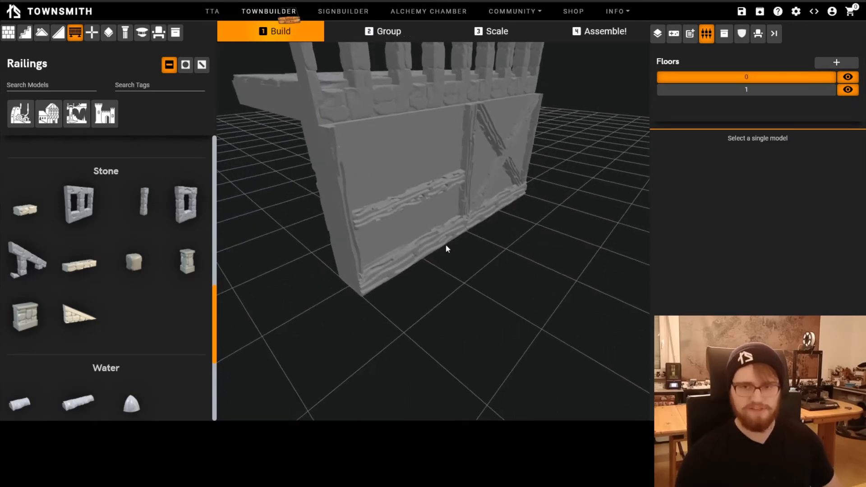
{"action": "left_click", "coordinate": [442, 253]}
{"action": "left_click_drag", "start_coordinate": [422, 249], "coordinate": [402, 266]}
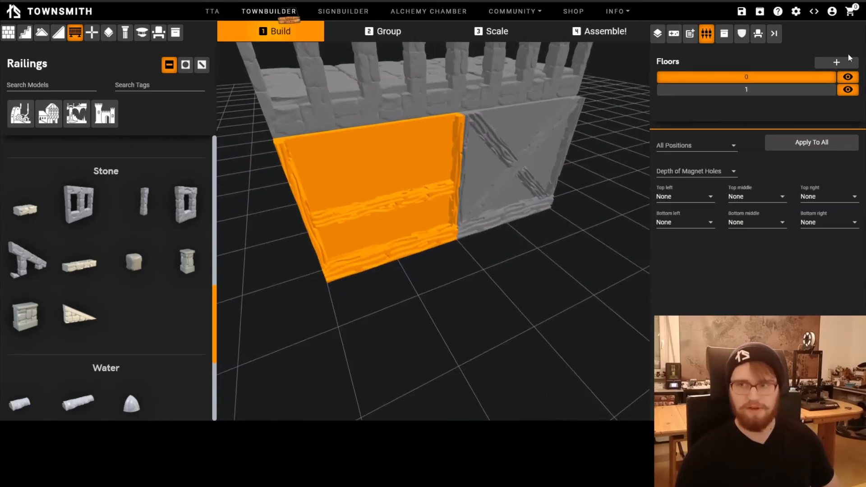
{"action": "left_click", "coordinate": [848, 90]}
{"action": "scroll", "coordinate": [435, 321], "scroll_direction": "down", "scroll_amount": 3}
{"action": "left_click_drag", "start_coordinate": [435, 321], "coordinate": [469, 273]}
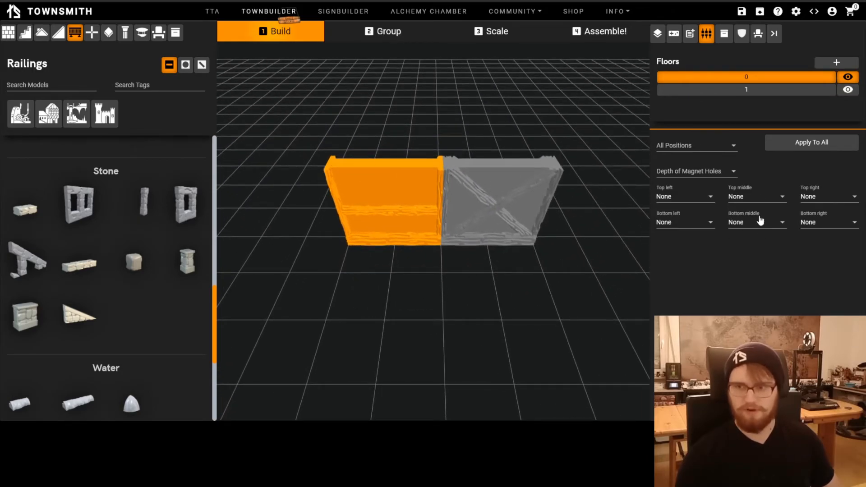
{"action": "left_click", "coordinate": [754, 198]}
{"action": "left_click", "coordinate": [734, 177]}
{"action": "left_click", "coordinate": [500, 203]}
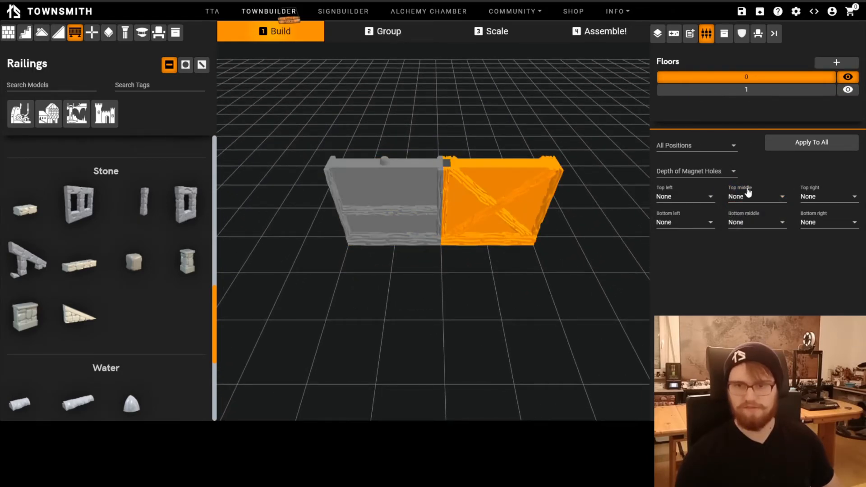
{"action": "left_click", "coordinate": [754, 199]}
{"action": "left_click", "coordinate": [734, 178]}
Make floor 1 active and visible again and examine how the railings and floor tiles sit on the walls
{"action": "left_click", "coordinate": [403, 274]}
{"action": "left_click_drag", "start_coordinate": [404, 274], "coordinate": [480, 264]}
{"action": "key", "text": "Page_Up"}
{"action": "scroll", "coordinate": [480, 264], "scroll_direction": "up", "scroll_amount": 3}
{"action": "left_click", "coordinate": [849, 90]}
{"action": "left_click_drag", "start_coordinate": [488, 301], "coordinate": [502, 321]}
{"action": "scroll", "coordinate": [440, 303], "scroll_direction": "up", "scroll_amount": 3}
{"action": "left_click", "coordinate": [347, 245]}
{"action": "left_click", "coordinate": [408, 232], "text": "shift"}
{"action": "left_click", "coordinate": [503, 320]}
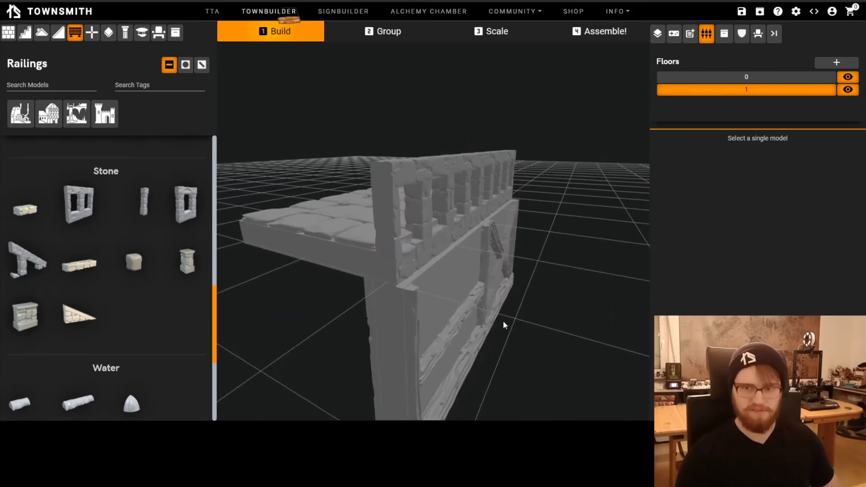
Hide floor 0, select the floor tiles bordering the railings from below, and choose Peg for all positions
{"action": "left_click", "coordinate": [848, 78]}
{"action": "left_click_drag", "start_coordinate": [512, 263], "coordinate": [425, 192]}
{"action": "left_click", "coordinate": [426, 192]}
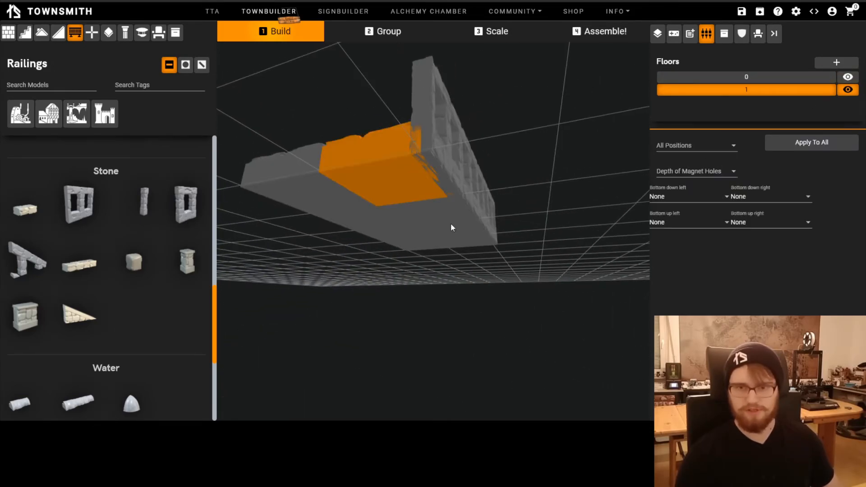
{"action": "left_click_drag", "start_coordinate": [453, 223], "coordinate": [388, 193]}
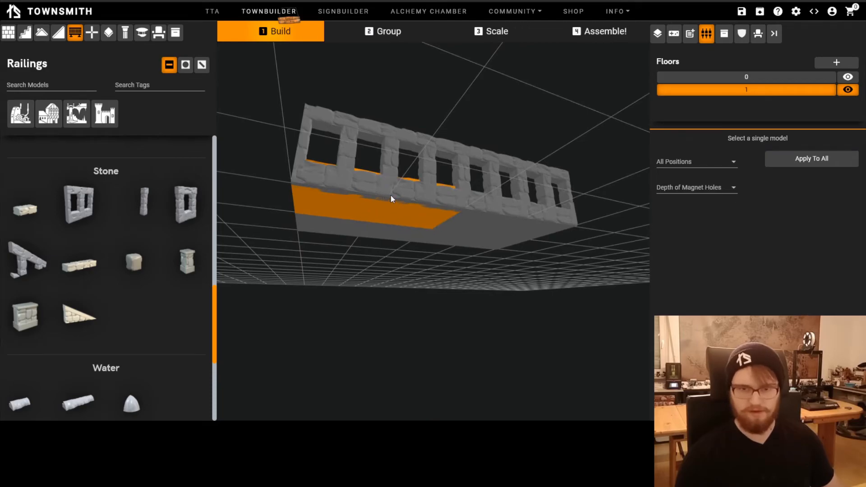
{"action": "left_click", "coordinate": [690, 164]}
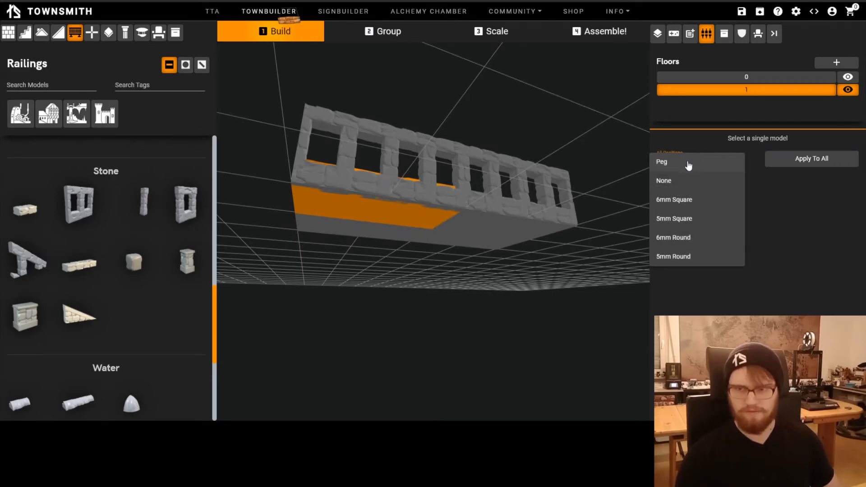
{"action": "left_click", "coordinate": [690, 163]}
Set Bottom down right to Peg on one floor tile by the railings and Bottom down left to Peg on its neighbour
{"action": "left_click_drag", "start_coordinate": [492, 242], "coordinate": [651, 199]}
{"action": "left_click", "coordinate": [471, 195]}
{"action": "left_click", "coordinate": [764, 197]}
{"action": "left_click", "coordinate": [758, 177]}
{"action": "left_click", "coordinate": [405, 218]}
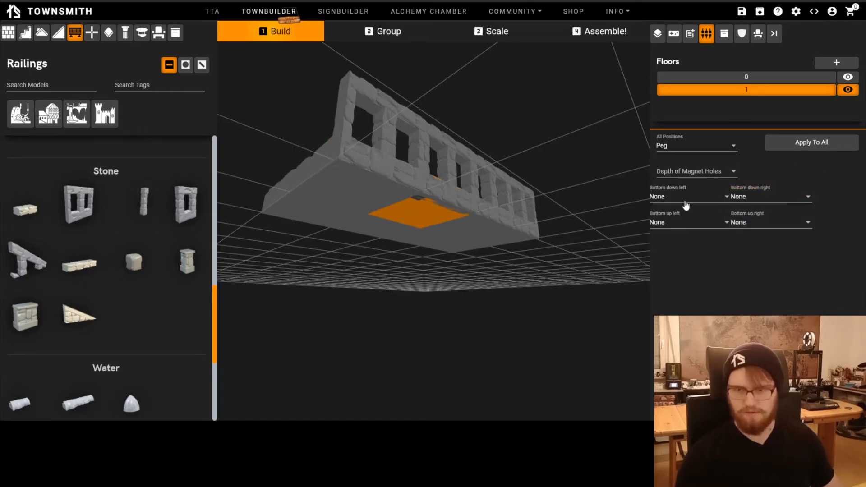
{"action": "left_click", "coordinate": [701, 199]}
{"action": "left_click", "coordinate": [673, 185]}
Select both stone railings and shift them slightly outward from the floor tiles with the Perfectionist Controls
{"action": "left_click_drag", "start_coordinate": [416, 308], "coordinate": [402, 286]}
{"action": "left_click", "coordinate": [489, 167]}
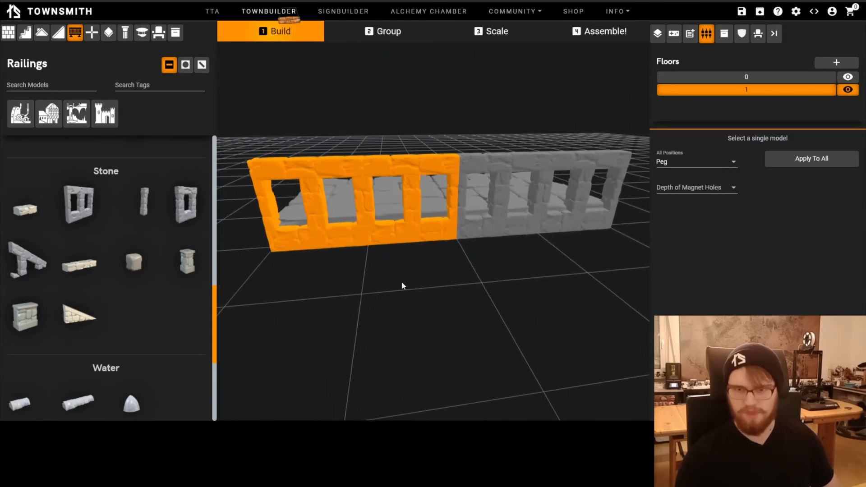
{"action": "left_click", "coordinate": [501, 233], "text": "shift"}
{"action": "left_click", "coordinate": [583, 229], "text": "shift"}
{"action": "left_click_drag", "start_coordinate": [512, 291], "coordinate": [579, 313]}
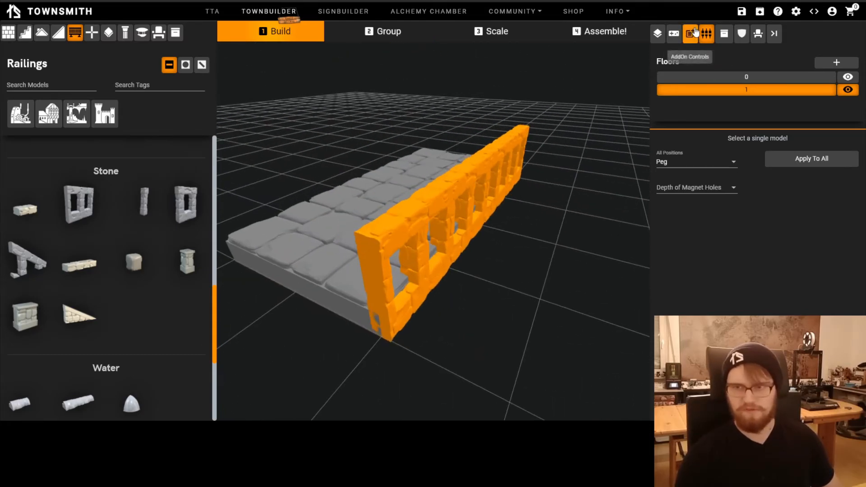
{"action": "left_click", "coordinate": [695, 32]}
{"action": "left_click", "coordinate": [674, 33]}
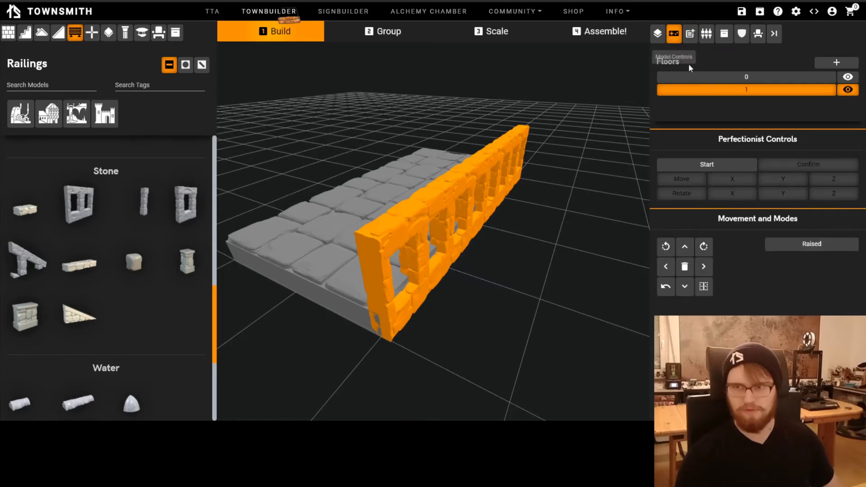
{"action": "left_click", "coordinate": [707, 165]}
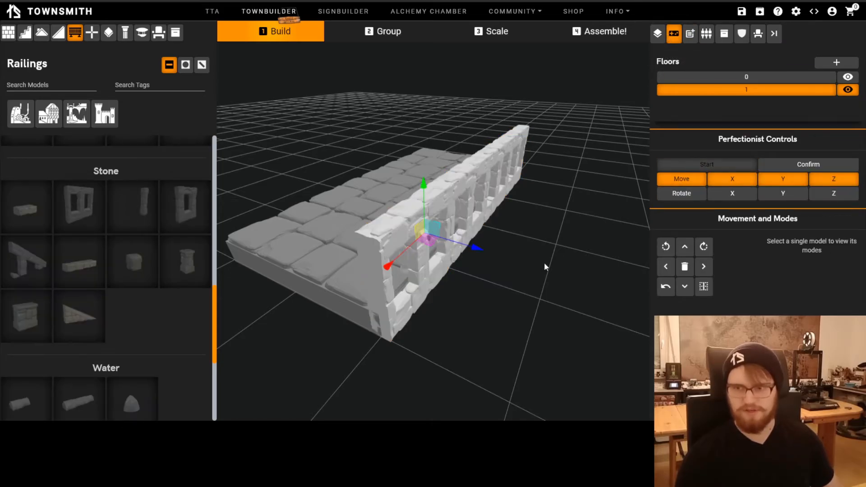
{"action": "scroll", "coordinate": [544, 263], "scroll_direction": "down", "scroll_amount": 3}
{"action": "left_click_drag", "start_coordinate": [482, 246], "coordinate": [499, 213]}
{"action": "scroll", "coordinate": [518, 184], "scroll_direction": "down", "scroll_amount": 3}
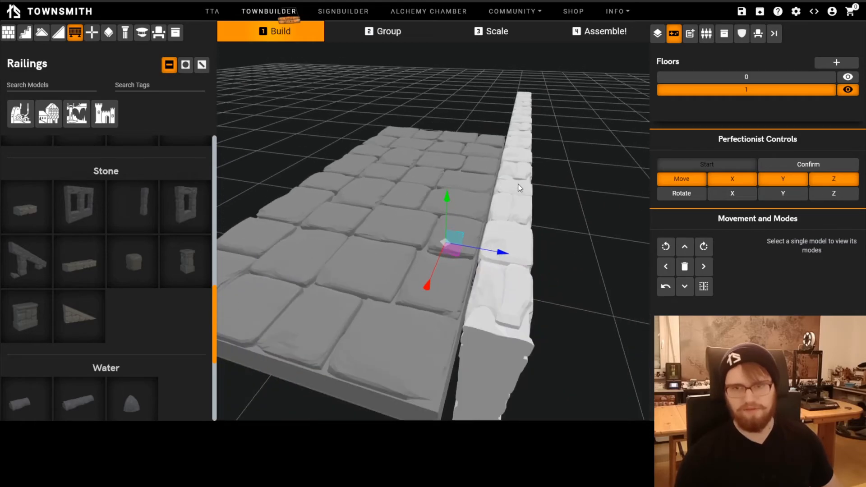
{"action": "scroll", "coordinate": [531, 323], "scroll_direction": "down", "scroll_amount": 3}
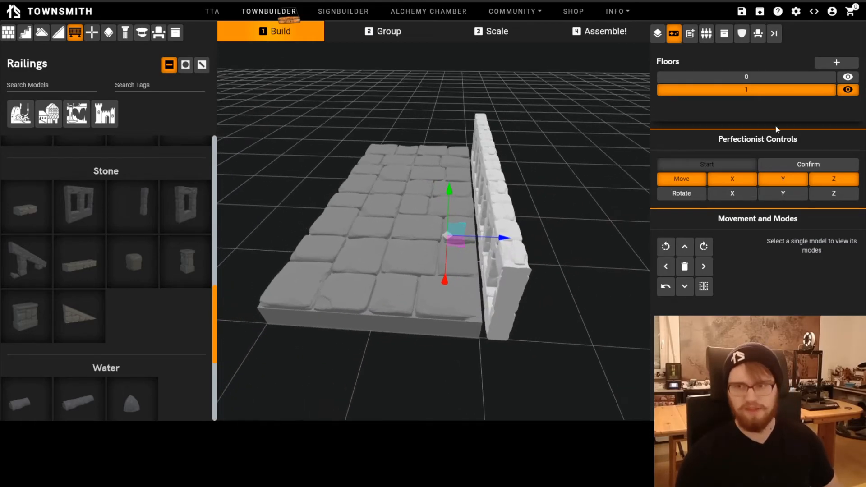
{"action": "left_click", "coordinate": [779, 164]}
Make floor 0 active and add a Fachwerk wall with Y-shaped timbering crosswise beneath the floor tiles
{"action": "left_click_drag", "start_coordinate": [600, 243], "coordinate": [549, 198]}
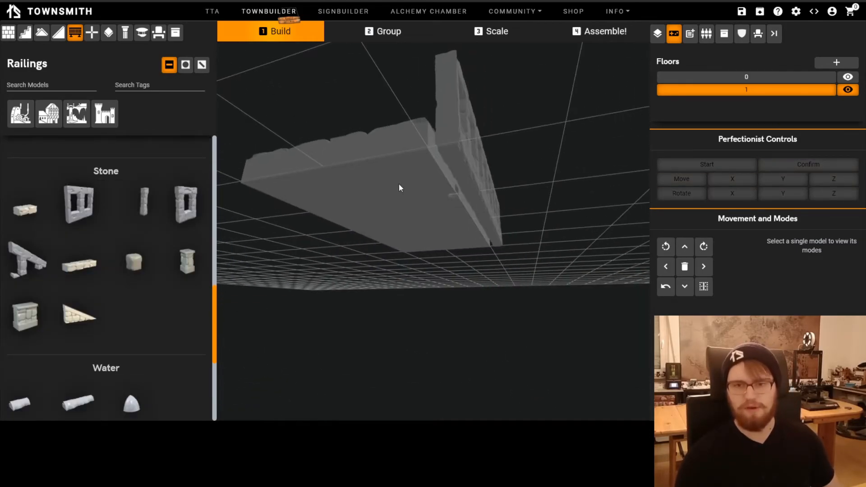
{"action": "left_click_drag", "start_coordinate": [427, 176], "coordinate": [485, 196]}
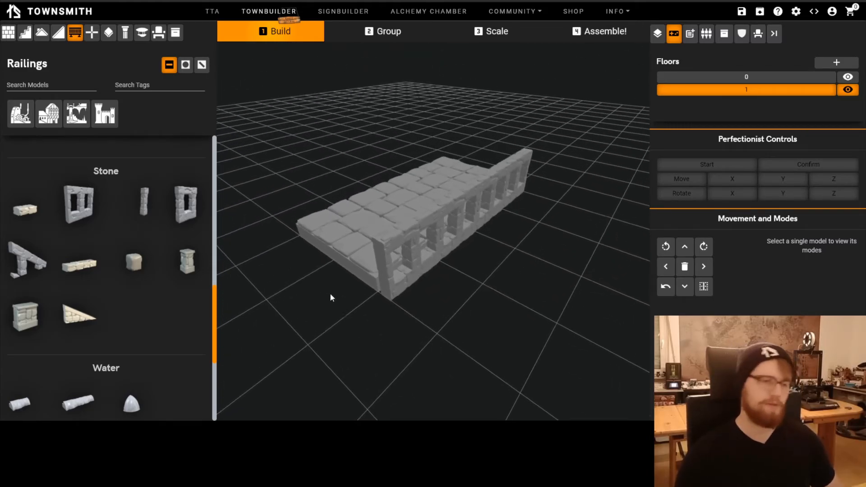
{"action": "left_click_drag", "start_coordinate": [339, 252], "coordinate": [421, 290]}
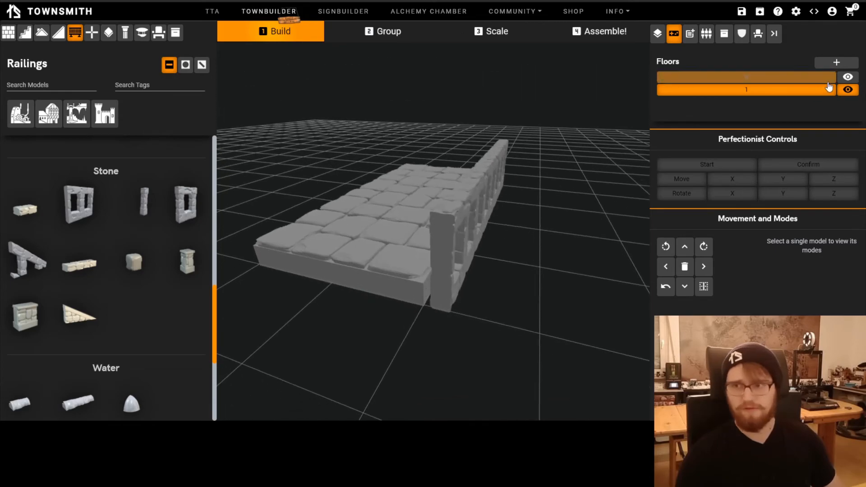
{"action": "key", "text": "Page_Down"}
{"action": "left_click_drag", "start_coordinate": [536, 287], "coordinate": [440, 257]}
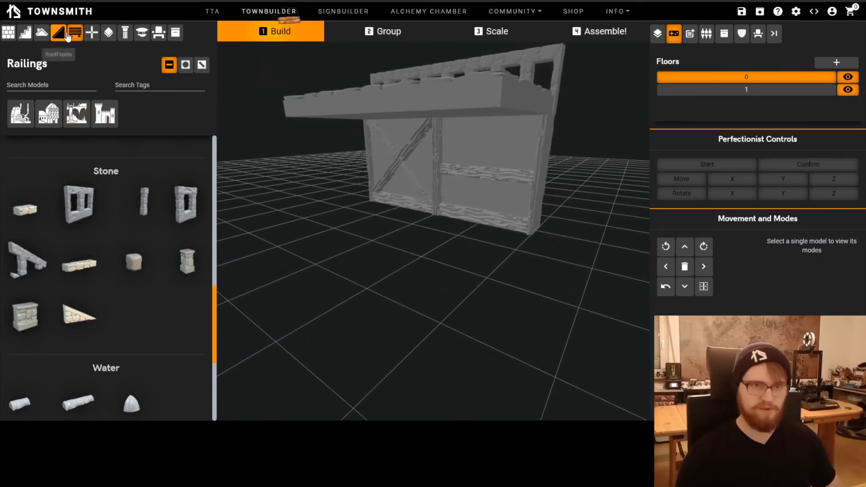
{"action": "left_click", "coordinate": [8, 32]}
{"action": "scroll", "coordinate": [63, 239], "scroll_direction": "down", "scroll_amount": 10}
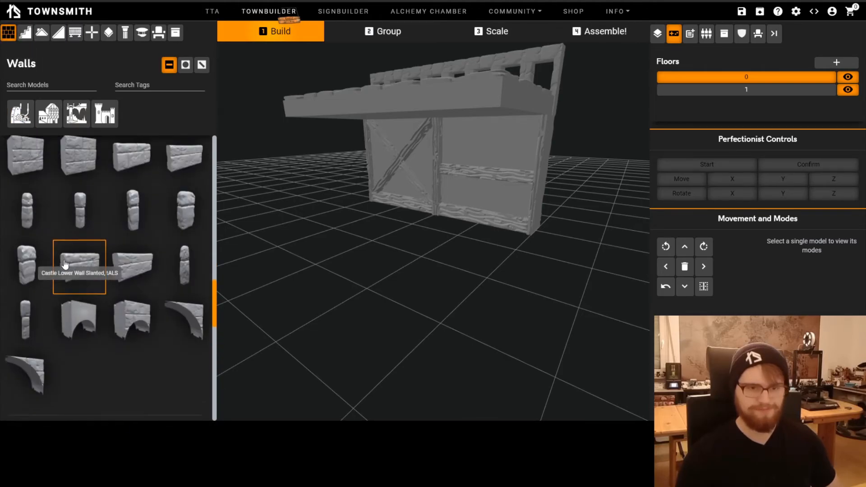
{"action": "scroll", "coordinate": [68, 252], "scroll_direction": "down", "scroll_amount": 4}
{"action": "left_click", "coordinate": [79, 253]}
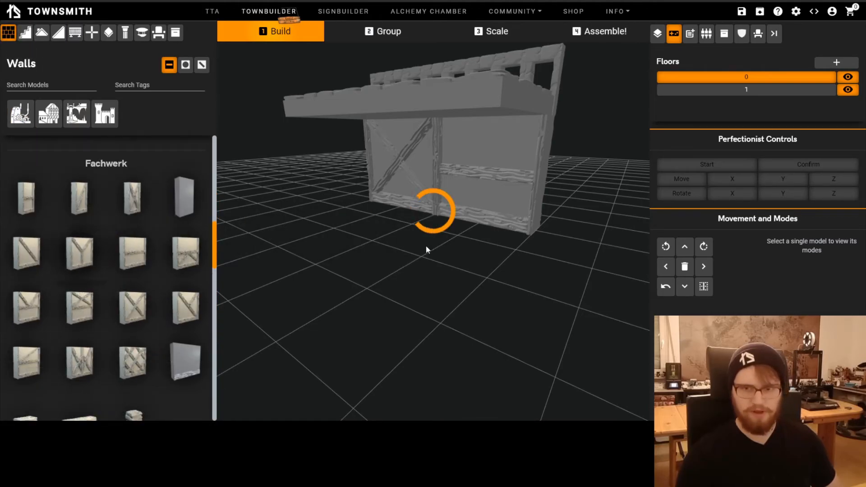
{"action": "key", "text": "w"}
{"action": "key", "text": "q"}
{"action": "key", "text": "a"}
Examine how the crosswise wall meets the tiles above it, and select the middle floor tile area on floor 1
{"action": "left_click_drag", "start_coordinate": [437, 240], "coordinate": [509, 278]}
{"action": "left_click", "coordinate": [456, 140]}
{"action": "left_click_drag", "start_coordinate": [456, 140], "coordinate": [483, 246]}
{"action": "left_click", "coordinate": [444, 192]}
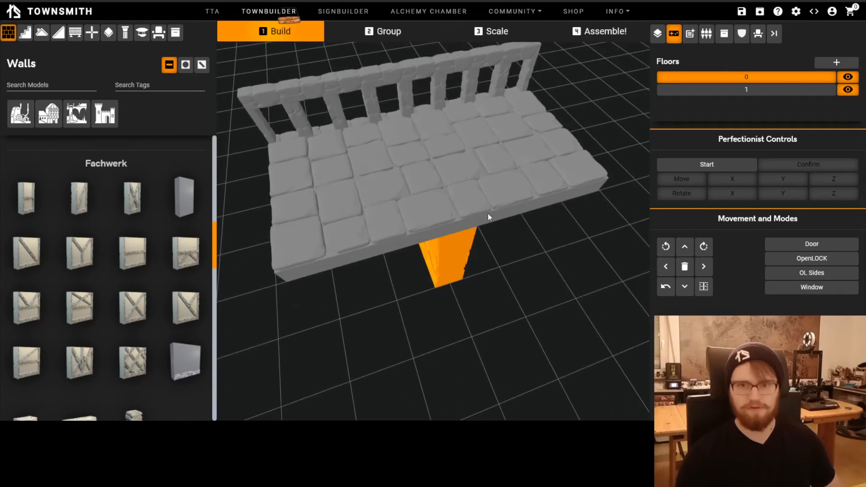
{"action": "left_click", "coordinate": [512, 267]}
{"action": "key", "text": "r"}
{"action": "left_click", "coordinate": [463, 263]}
{"action": "left_click", "coordinate": [417, 254]}
{"action": "left_click", "coordinate": [410, 225]}
{"action": "left_click", "coordinate": [446, 214]}
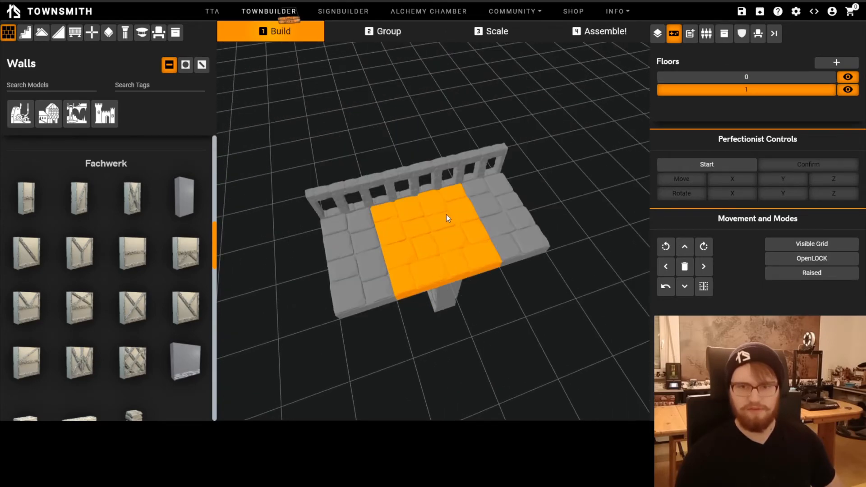
{"action": "left_click_drag", "start_coordinate": [445, 214], "coordinate": [504, 181]}
{"action": "left_click", "coordinate": [470, 367]}
{"action": "left_click_drag", "start_coordinate": [469, 367], "coordinate": [353, 318]}
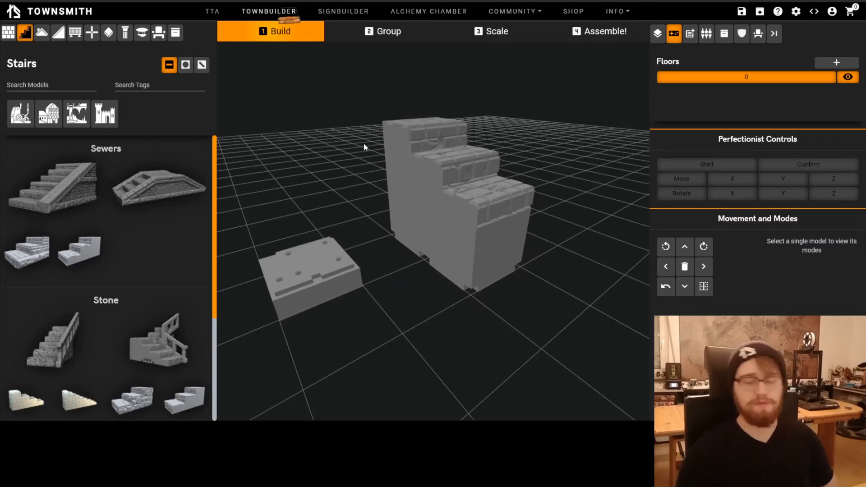
Inspect the raised stairs and add a Sewer Stairs Middle piece at their foot
{"action": "left_click_drag", "start_coordinate": [400, 327], "coordinate": [419, 319]}
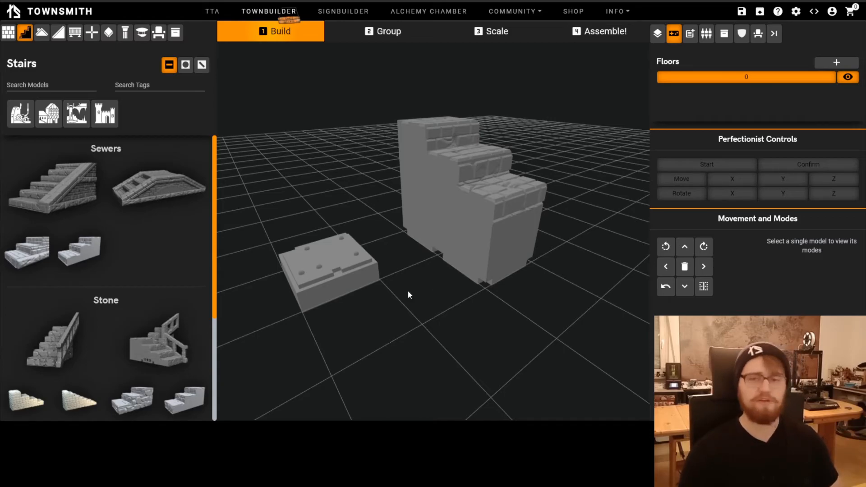
{"action": "scroll", "coordinate": [446, 318], "scroll_direction": "up", "scroll_amount": 2}
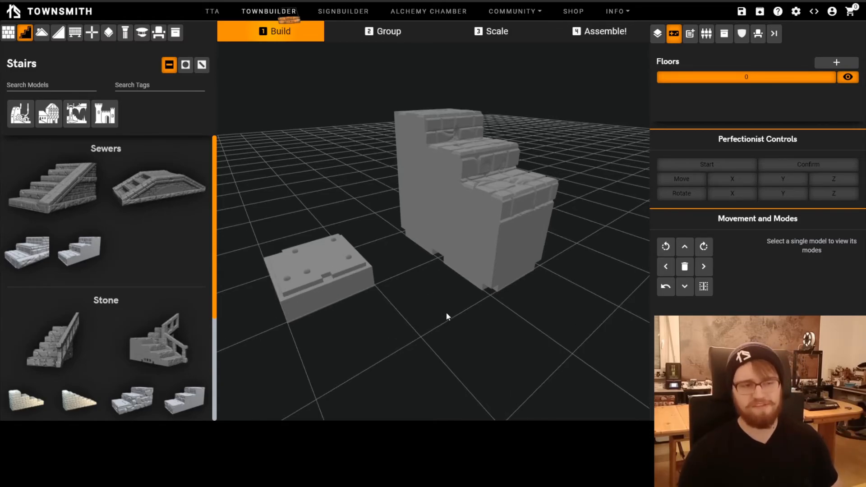
{"action": "scroll", "coordinate": [446, 314], "scroll_direction": "up", "scroll_amount": 2}
{"action": "scroll", "coordinate": [467, 309], "scroll_direction": "up", "scroll_amount": 2}
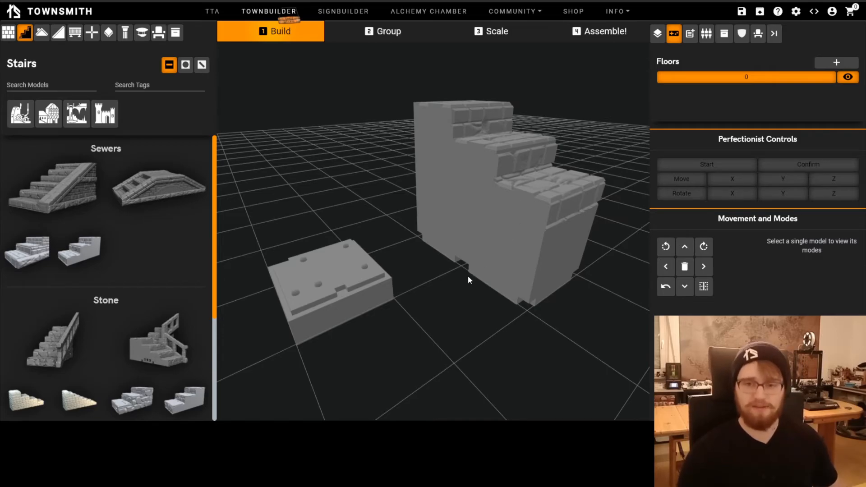
{"action": "scroll", "coordinate": [468, 276], "scroll_direction": "down", "scroll_amount": 1}
{"action": "left_click", "coordinate": [532, 219]}
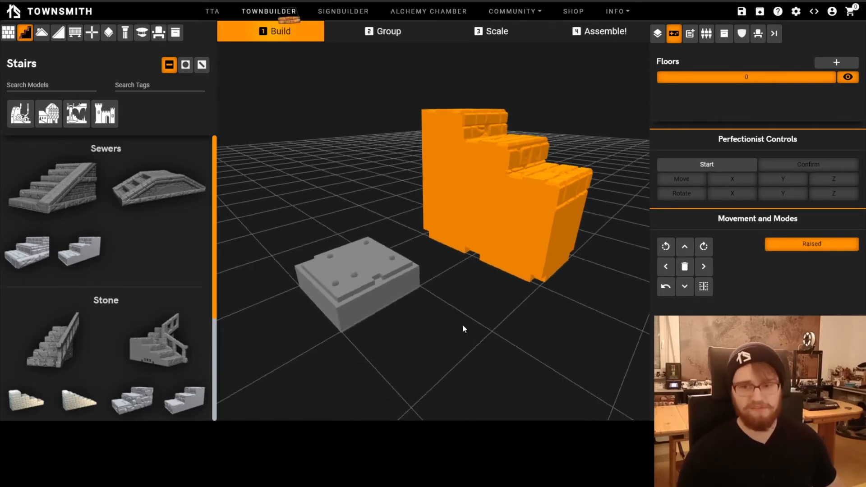
{"action": "left_click_drag", "start_coordinate": [441, 336], "coordinate": [434, 257]}
{"action": "left_click", "coordinate": [385, 317]}
{"action": "scroll", "coordinate": [417, 286], "scroll_direction": "down", "scroll_amount": 5}
{"action": "left_click", "coordinate": [83, 266]}
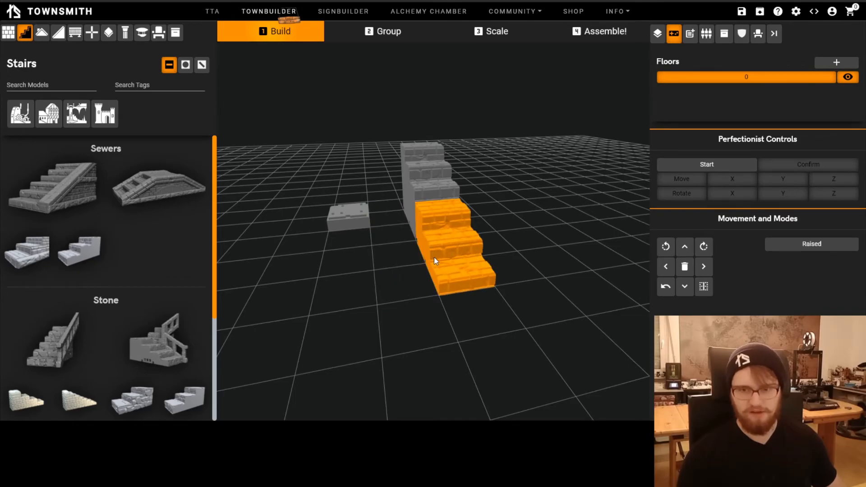
Move the lower stairs piece away from the raised stairs to expose the front and bottom edge of the raised piece
{"action": "left_click", "coordinate": [385, 316]}
{"action": "scroll", "coordinate": [383, 317], "scroll_direction": "up", "scroll_amount": 3}
{"action": "left_click_drag", "start_coordinate": [383, 317], "coordinate": [438, 263]}
{"action": "left_click", "coordinate": [529, 255]}
{"action": "key", "text": "Up"}
{"action": "key", "text": "Up"}
{"action": "left_click", "coordinate": [530, 302]}
{"action": "scroll", "coordinate": [484, 259], "scroll_direction": "up", "scroll_amount": 3}
{"action": "left_click", "coordinate": [429, 245]}
{"action": "left_click", "coordinate": [452, 254]}
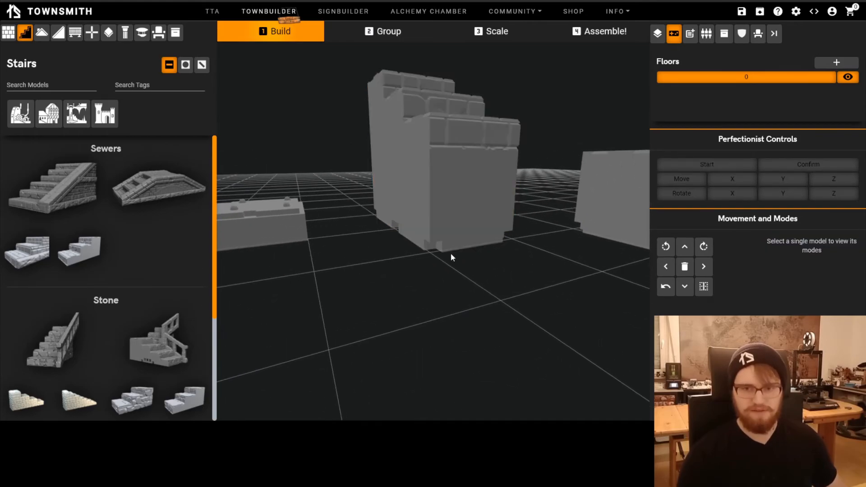
Show the peg and magnet hole settings for the raised stairs, and select both stairs pieces together
{"action": "left_click", "coordinate": [707, 33]}
{"action": "left_click", "coordinate": [498, 209]}
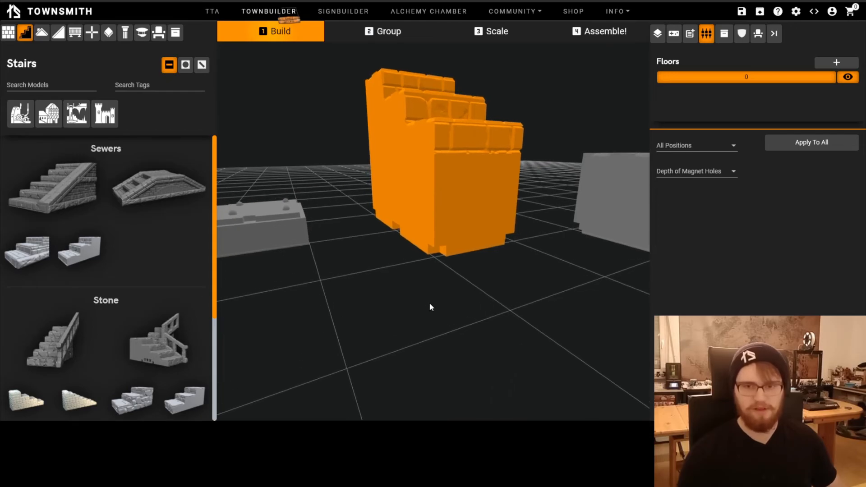
{"action": "scroll", "coordinate": [447, 293], "scroll_direction": "up", "scroll_amount": 1}
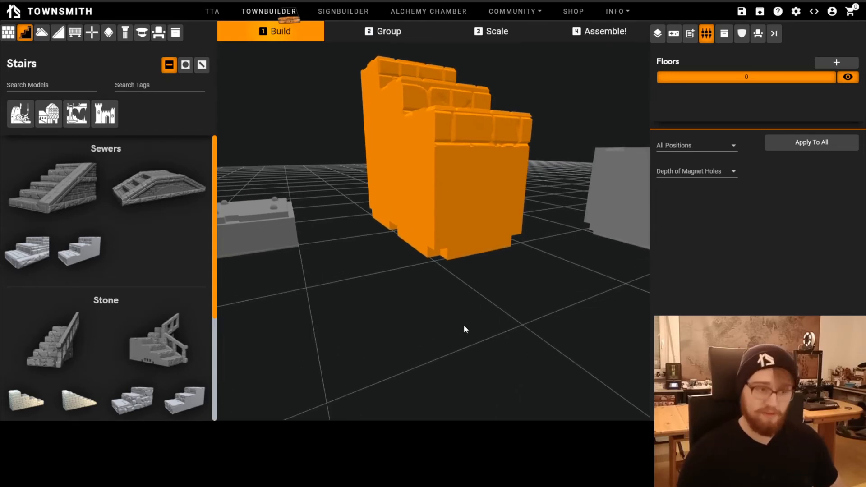
{"action": "left_click_drag", "start_coordinate": [465, 329], "coordinate": [479, 203]}
{"action": "left_click_drag", "start_coordinate": [356, 187], "coordinate": [431, 271]}
{"action": "left_click", "coordinate": [583, 235]}
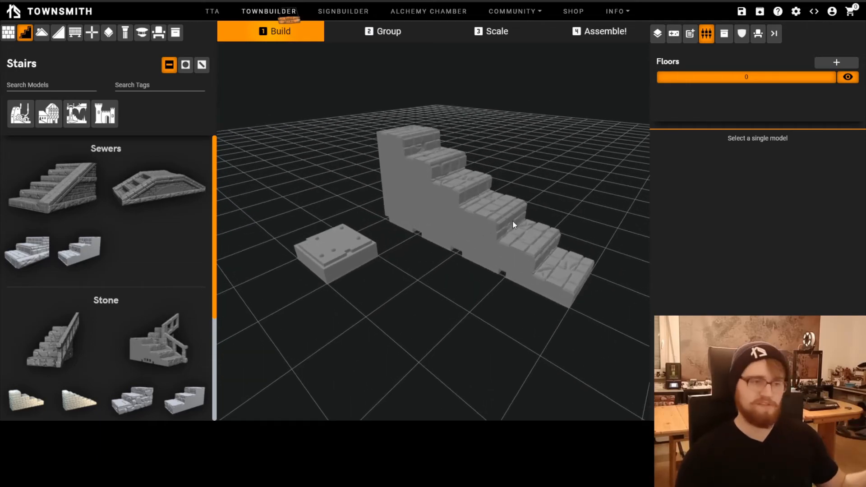
{"action": "left_click_drag", "start_coordinate": [530, 300], "coordinate": [502, 290]}
{"action": "left_click", "coordinate": [487, 257]}
{"action": "left_click", "coordinate": [450, 201], "text": "shift"}
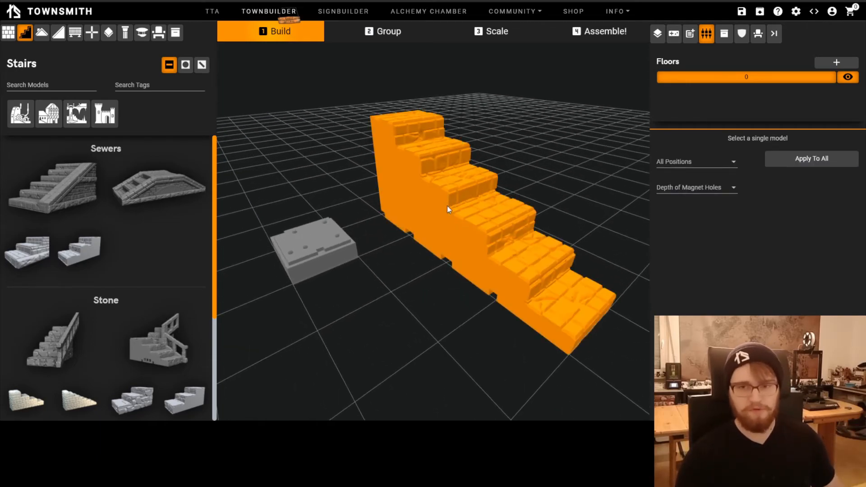
{"action": "left_click", "coordinate": [434, 269]}
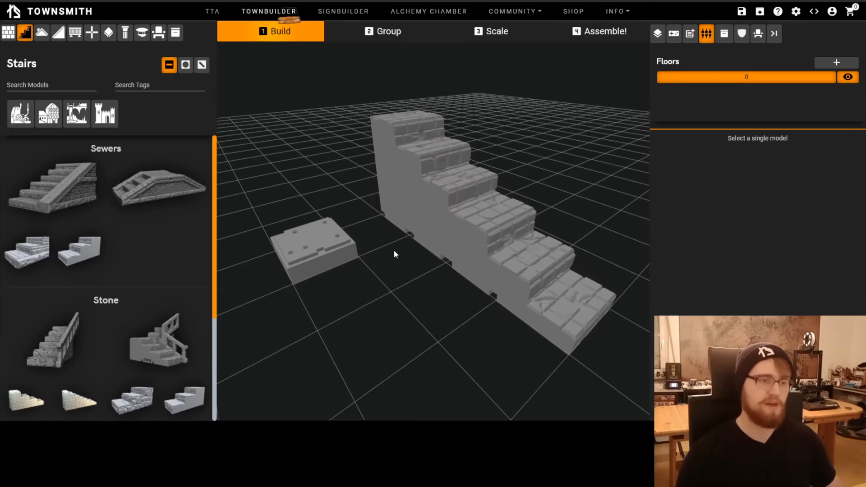
Compare the lower and raised stairs pieces with the holed base block, examining the cut-outs along their bottom edges
{"action": "mouse_move", "coordinate": [328, 235]}
{"action": "left_mouse_down"}
{"action": "mouse_move", "coordinate": [348, 223]}
{"action": "mouse_move", "coordinate": [347, 237]}
{"action": "mouse_move", "coordinate": [328, 246]}
{"action": "left_mouse_up"}
{"action": "left_click", "coordinate": [389, 301]}
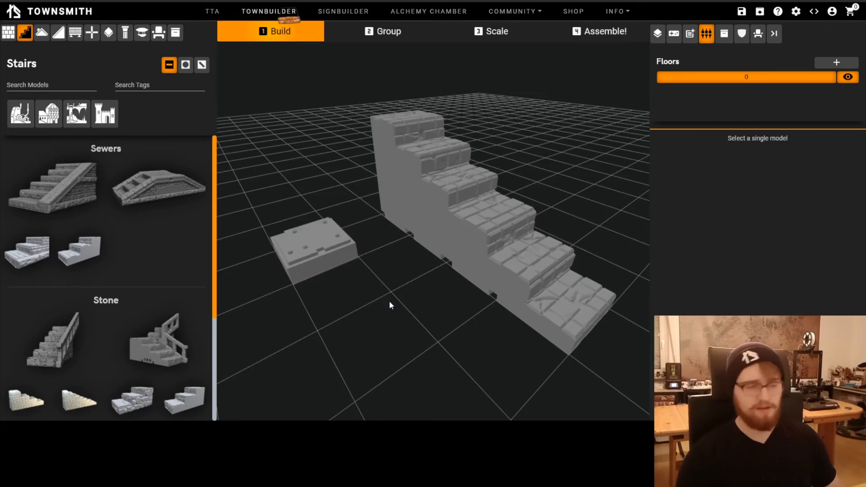
{"action": "left_click", "coordinate": [472, 236]}
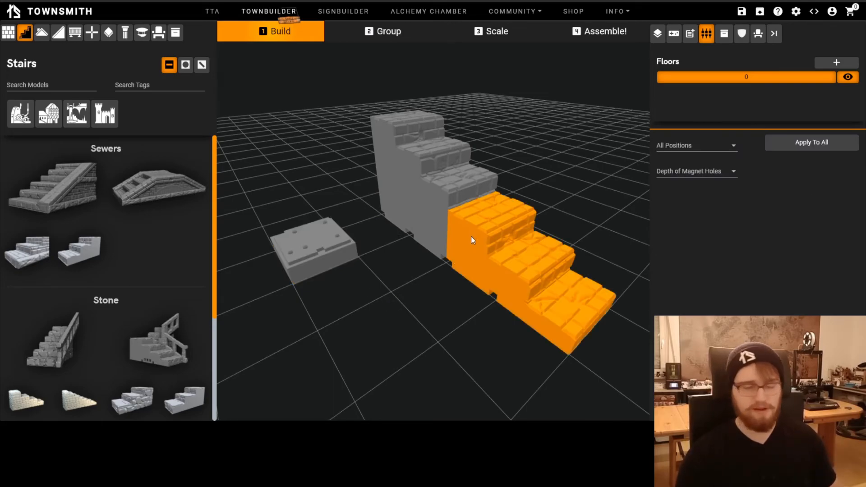
{"action": "left_click", "coordinate": [408, 216]}
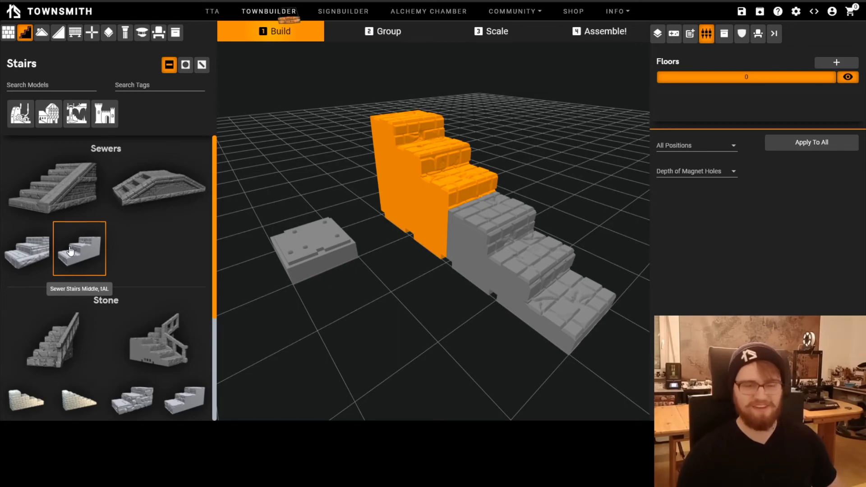
{"action": "left_click", "coordinate": [369, 296]}
{"action": "scroll", "coordinate": [410, 297], "scroll_direction": "up", "scroll_amount": 4}
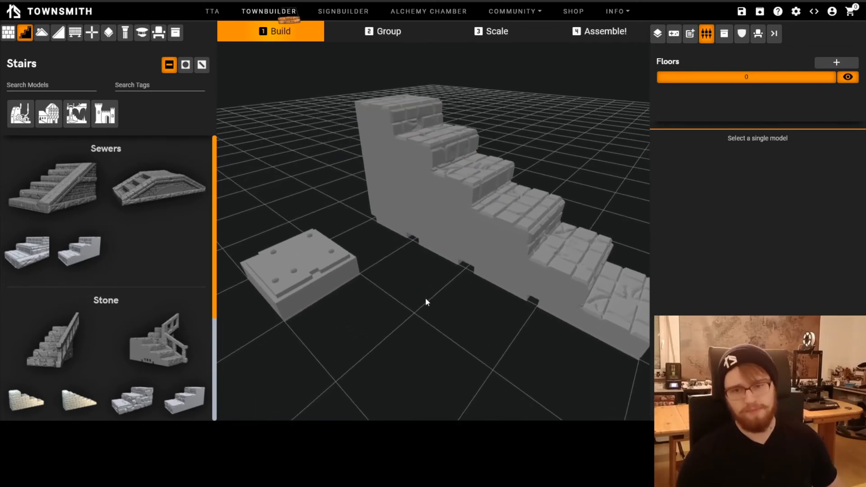
{"action": "scroll", "coordinate": [443, 288], "scroll_direction": "up", "scroll_amount": 4}
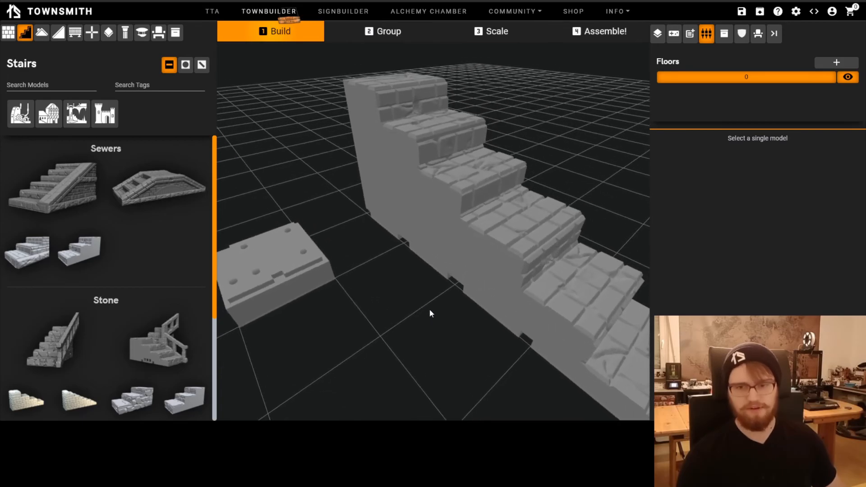
{"action": "scroll", "coordinate": [543, 324], "scroll_direction": "down", "scroll_amount": 3}
{"action": "left_click", "coordinate": [483, 266]}
{"action": "left_click", "coordinate": [406, 199], "text": "shift"}
{"action": "left_click", "coordinate": [451, 301]}
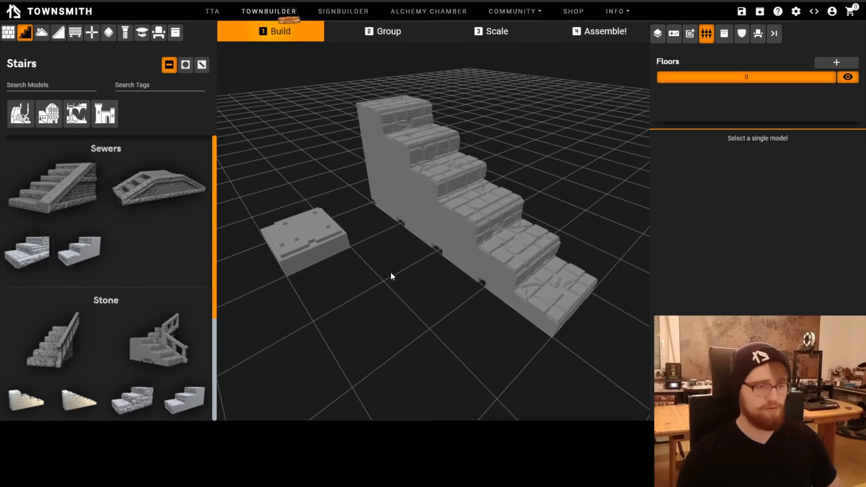
{"action": "scroll", "coordinate": [423, 281], "scroll_direction": "down", "scroll_amount": 1}
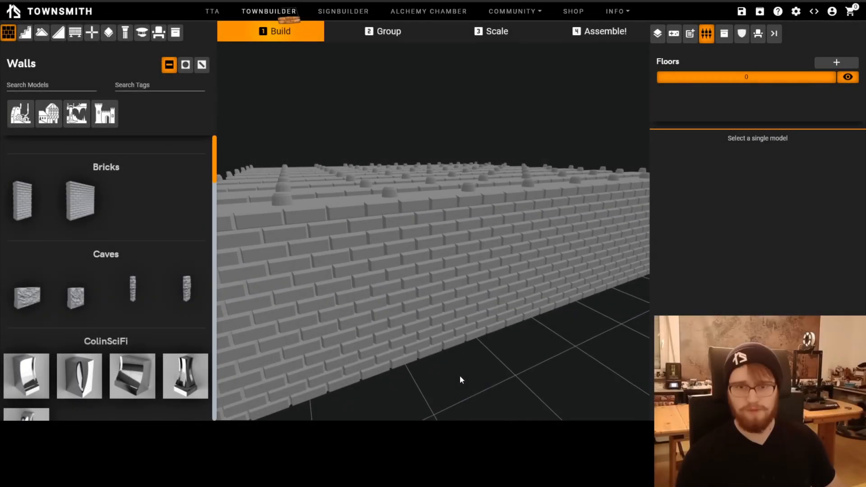
Examine the pegs along the tops of the brick walls
{"action": "right_click_drag", "start_coordinate": [459, 376], "coordinate": [462, 374]}
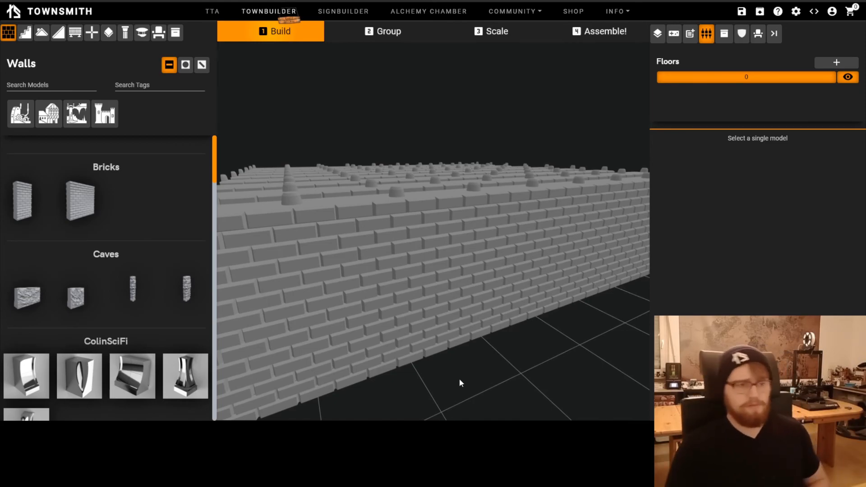